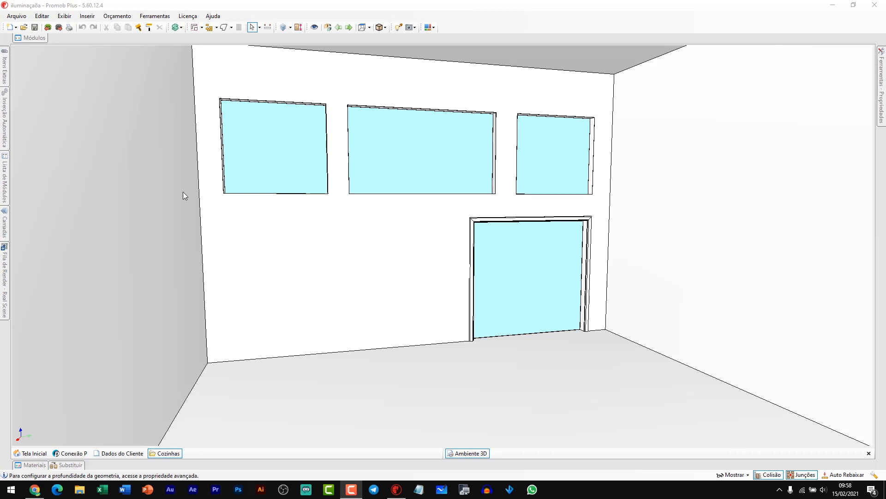
- Disable the Luz natural and Luz externa effects in the render settings, then close the settings
{"action": "left_click", "coordinate": [415, 29]}
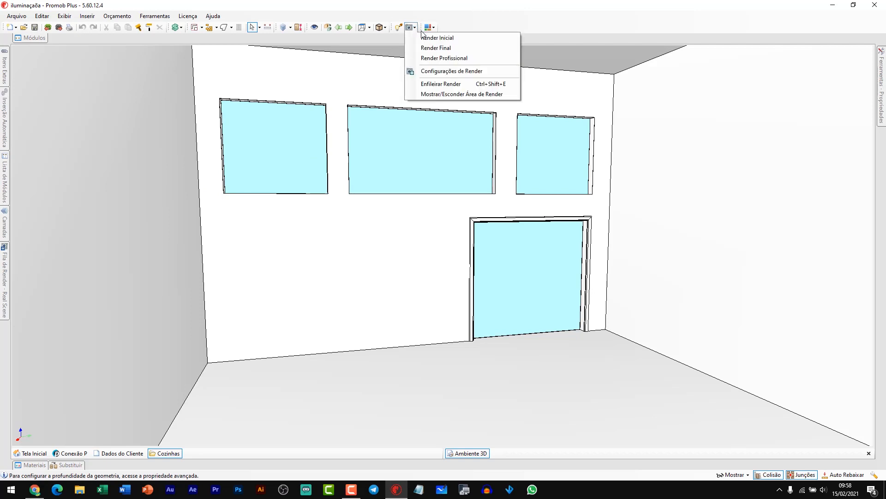
{"action": "left_click", "coordinate": [438, 73]}
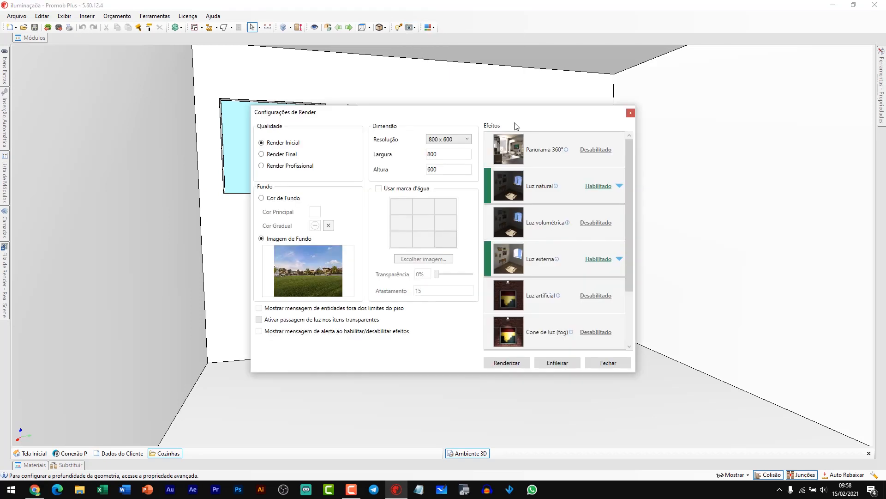
{"action": "left_click", "coordinate": [594, 259]}
{"action": "left_click", "coordinate": [608, 187]}
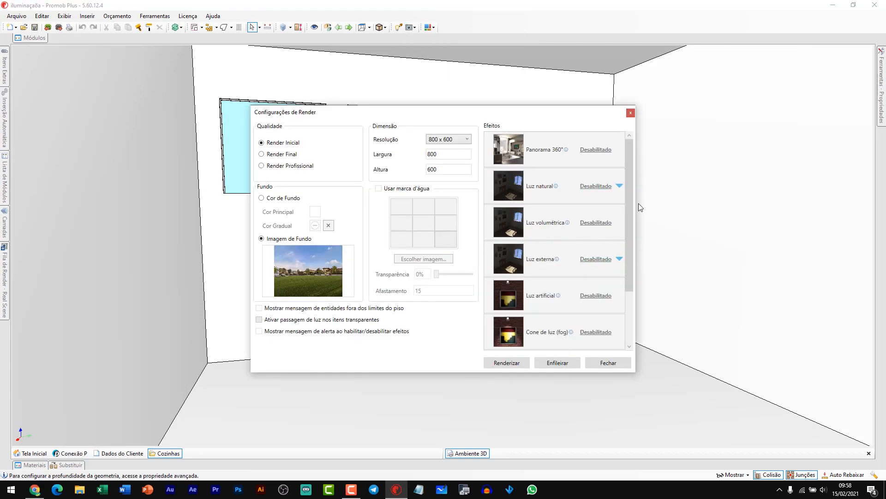
{"action": "left_click_drag", "start_coordinate": [629, 231], "coordinate": [630, 137]}
{"action": "left_click", "coordinate": [631, 114]}
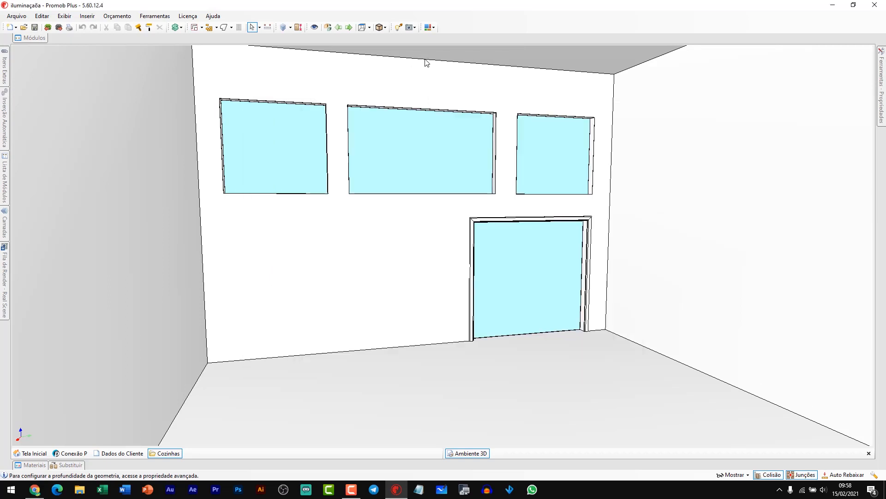
- Run a Render Inicial of the room with the light effects disabled and close the finished image
{"action": "left_click", "coordinate": [414, 28]}
{"action": "left_click", "coordinate": [434, 38]}
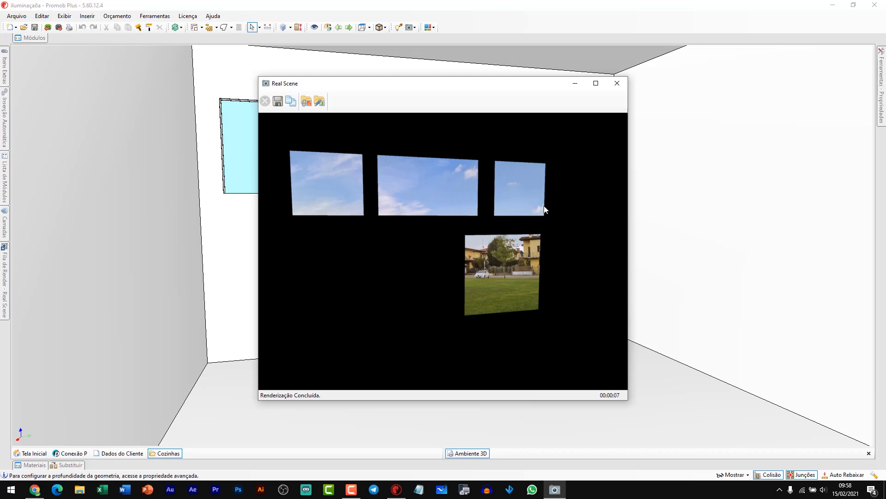
{"action": "left_click", "coordinate": [617, 84]}
{"action": "left_click", "coordinate": [414, 28]}
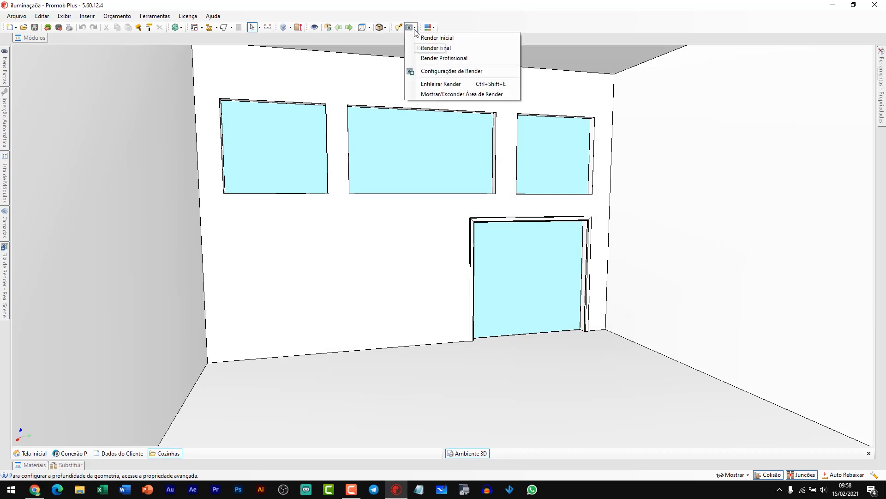
{"action": "left_click", "coordinate": [427, 36]}
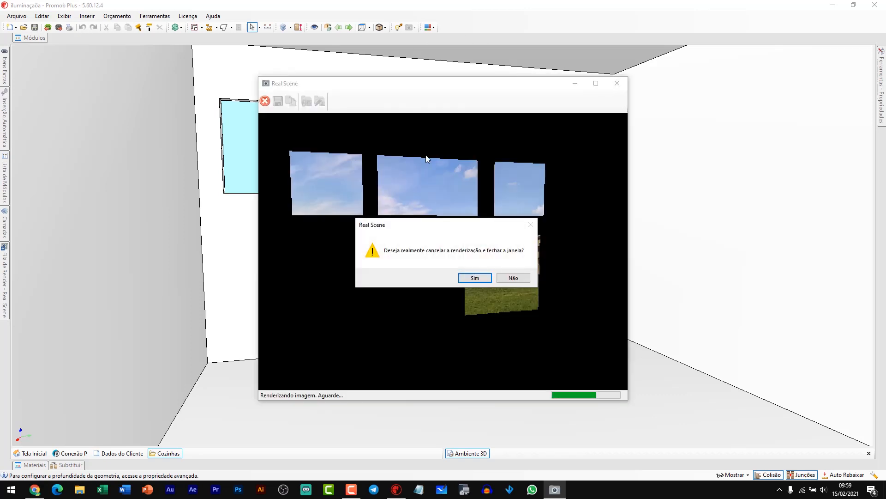
{"action": "left_click", "coordinate": [475, 278]}
- Enable the Luz natural effect in the render settings and set its climate colour to Luz branca
{"action": "left_click", "coordinate": [415, 28]}
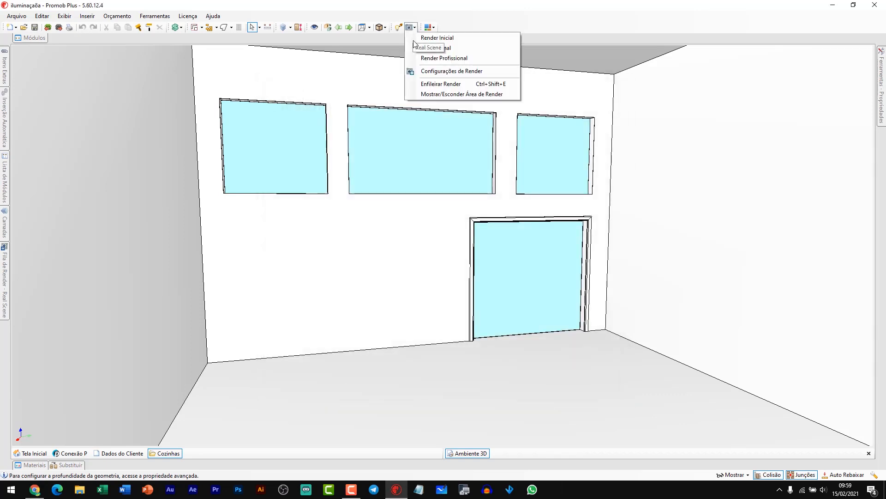
{"action": "left_click", "coordinate": [426, 71]}
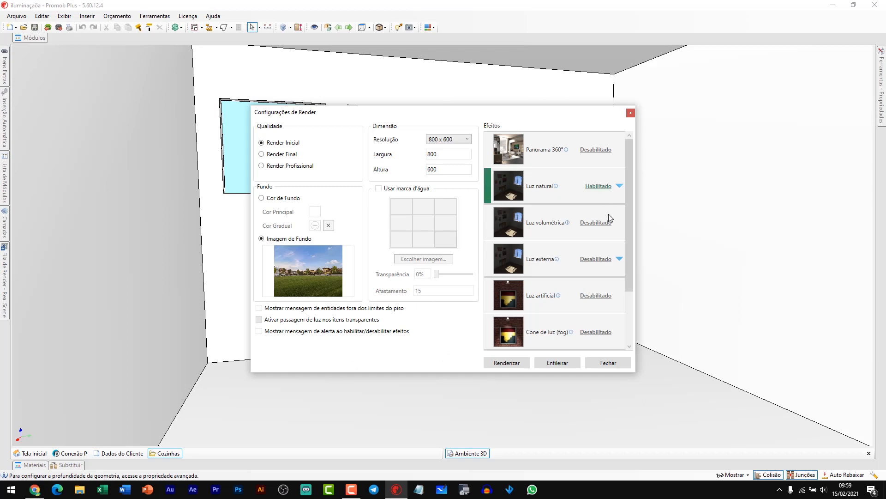
{"action": "left_click", "coordinate": [619, 186]}
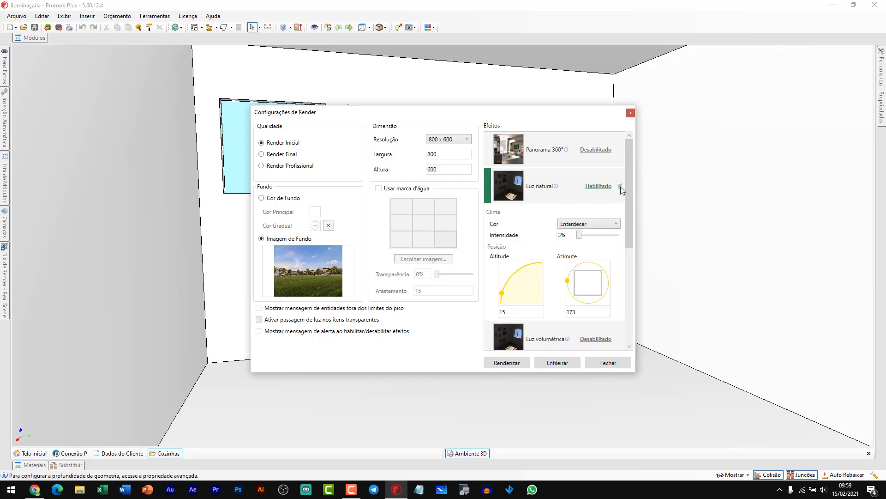
{"action": "left_click", "coordinate": [590, 226]}
{"action": "left_click", "coordinate": [573, 234]}
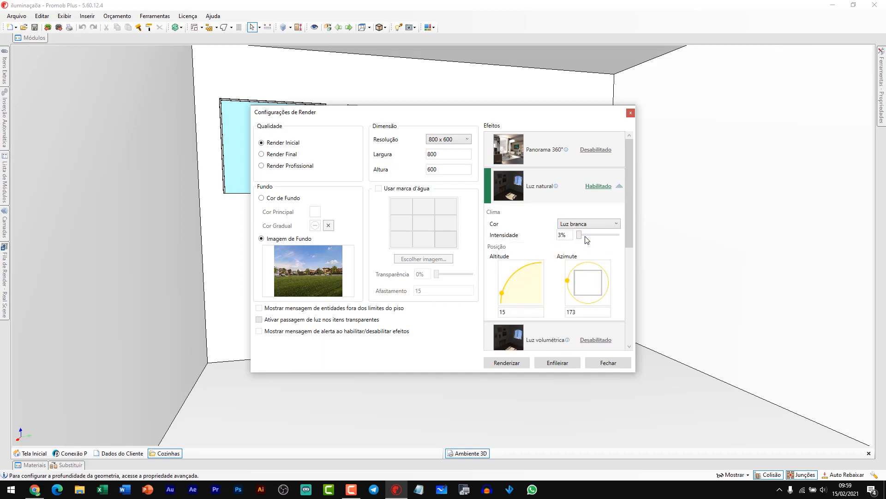
- Adjust the sun position of the Luz natural effect to azimuth 159 and altitude 26
{"action": "left_click_drag", "start_coordinate": [627, 238], "coordinate": [628, 254]}
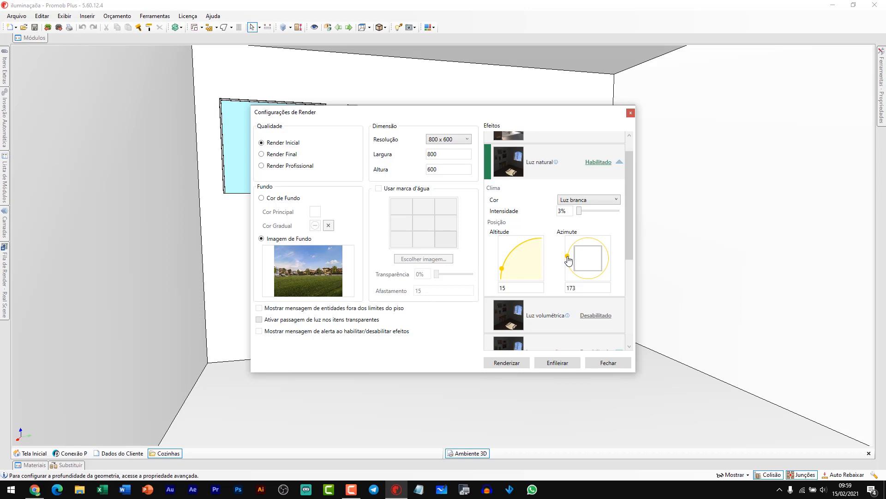
{"action": "mouse_move", "coordinate": [567, 257]}
{"action": "left_mouse_down"}
{"action": "mouse_move", "coordinate": [601, 242]}
{"action": "mouse_move", "coordinate": [571, 248]}
{"action": "left_mouse_up"}
{"action": "left_click_drag", "start_coordinate": [571, 249], "coordinate": [568, 254]}
{"action": "mouse_move", "coordinate": [568, 255]}
{"action": "left_mouse_down"}
{"action": "mouse_move", "coordinate": [569, 246]}
{"action": "mouse_move", "coordinate": [568, 264]}
{"action": "mouse_move", "coordinate": [564, 251]}
{"action": "left_mouse_up"}
{"action": "left_click_drag", "start_coordinate": [503, 270], "coordinate": [515, 251]}
{"action": "left_click_drag", "start_coordinate": [517, 247], "coordinate": [509, 268]}
- Render the room with the Luz natural colour on Luz branca and place the render window to one side
{"action": "left_click", "coordinate": [588, 204]}
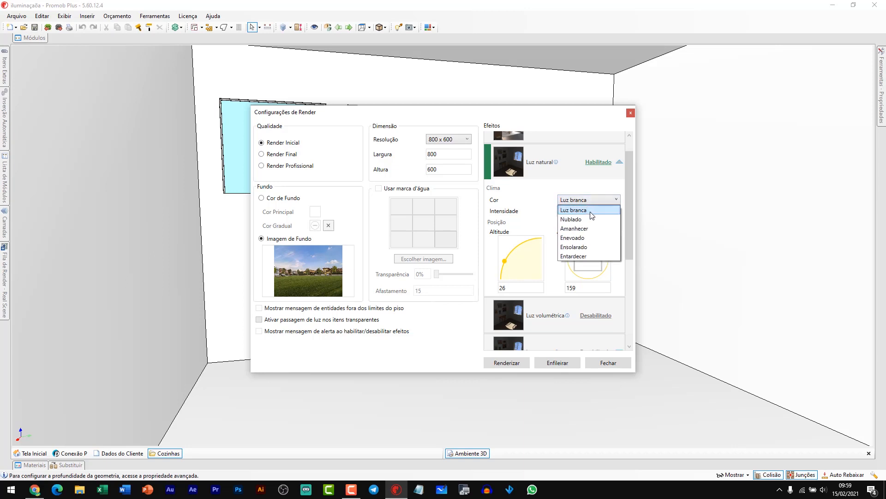
{"action": "left_click", "coordinate": [591, 210]}
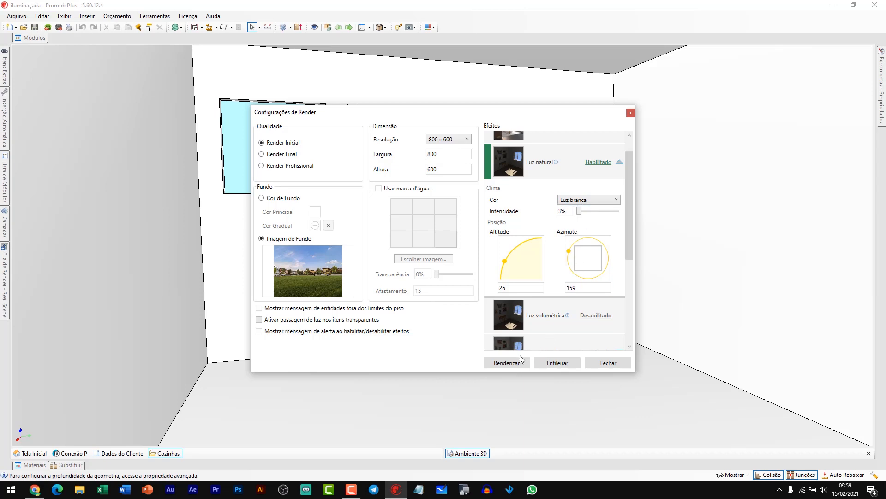
{"action": "left_click", "coordinate": [507, 363]}
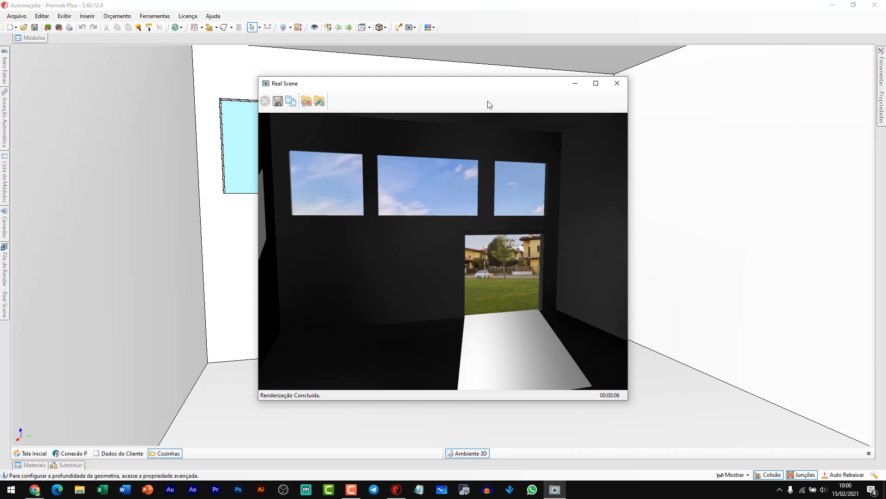
{"action": "left_click_drag", "start_coordinate": [482, 83], "coordinate": [242, 98]}
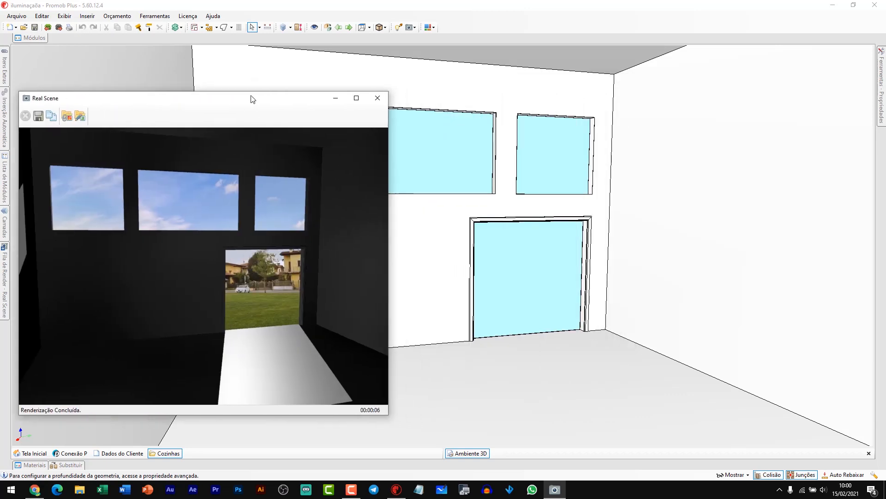
- Set the Luz natural colour to Nublado in the render settings and render the room
{"action": "left_click", "coordinate": [415, 29]}
{"action": "left_click", "coordinate": [415, 29]}
{"action": "left_click", "coordinate": [434, 68]}
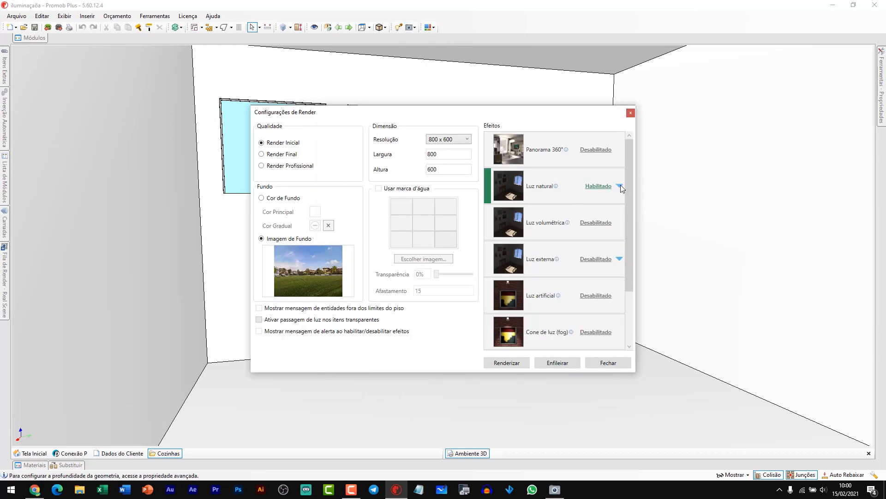
{"action": "left_click", "coordinate": [619, 186]}
{"action": "left_click", "coordinate": [585, 225]}
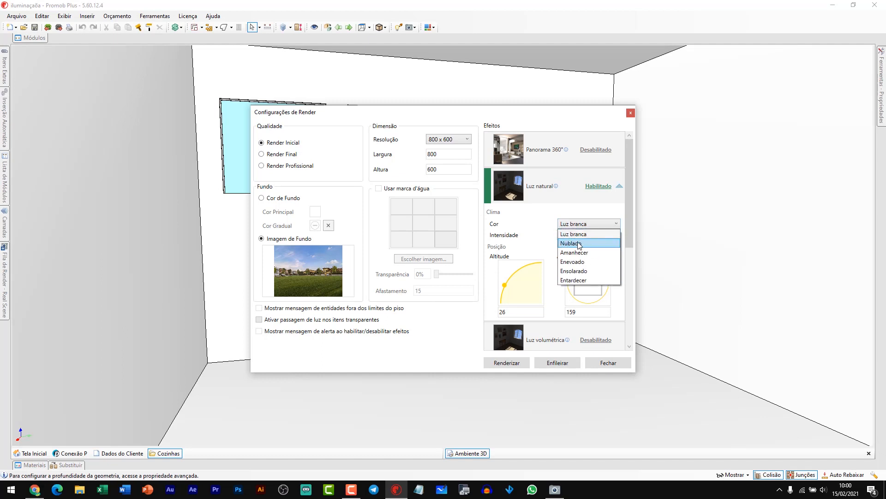
{"action": "left_click", "coordinate": [577, 244]}
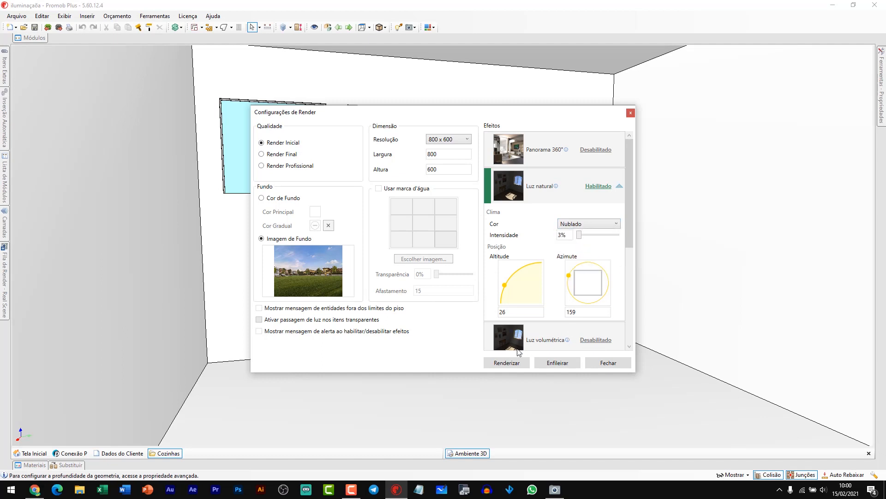
{"action": "left_click", "coordinate": [507, 362]}
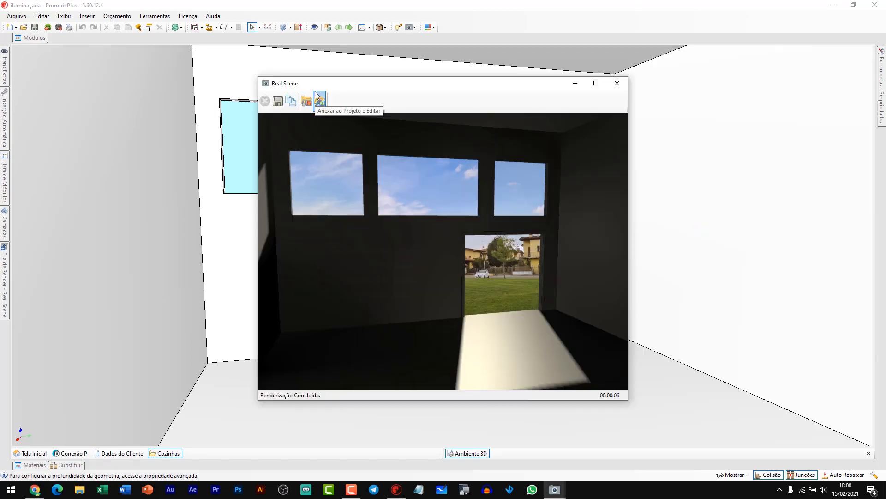
- Place the Nublado render beside the Luz branca render and compare their floor light colour
{"action": "left_click", "coordinate": [319, 99]}
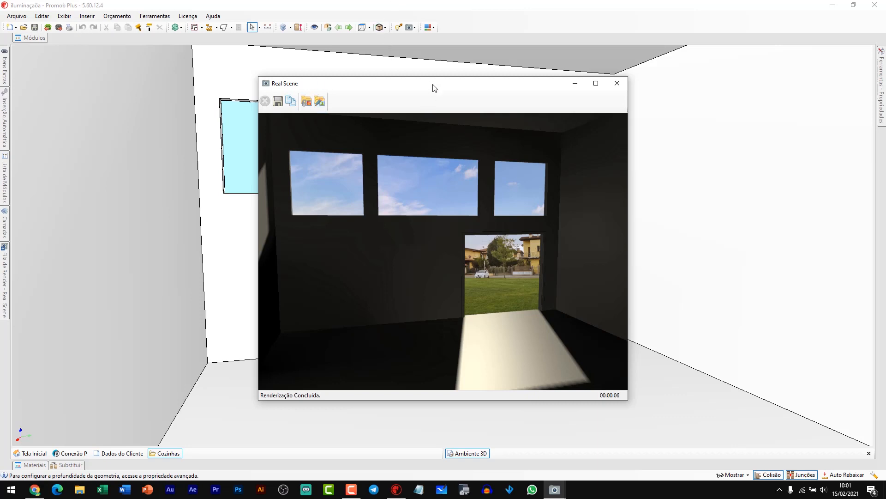
{"action": "left_click_drag", "start_coordinate": [434, 88], "coordinate": [598, 87]}
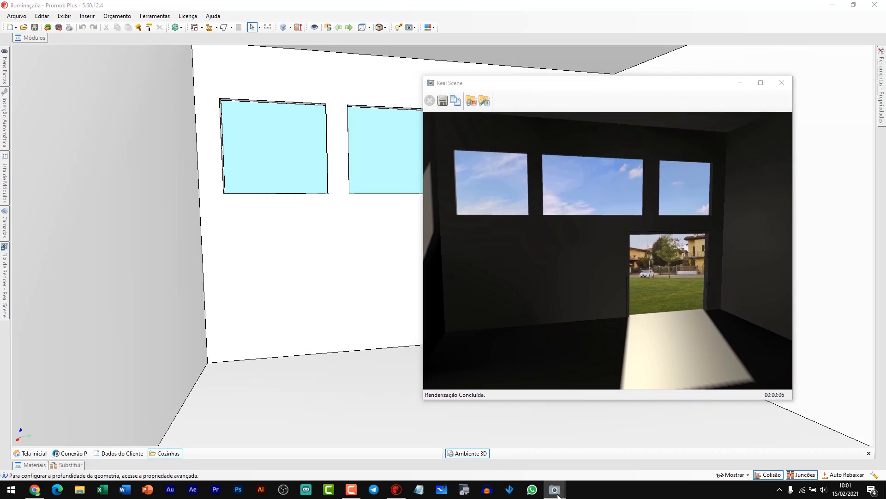
{"action": "mouse_move", "coordinate": [557, 493]}
{"action": "left_click", "coordinate": [516, 444]}
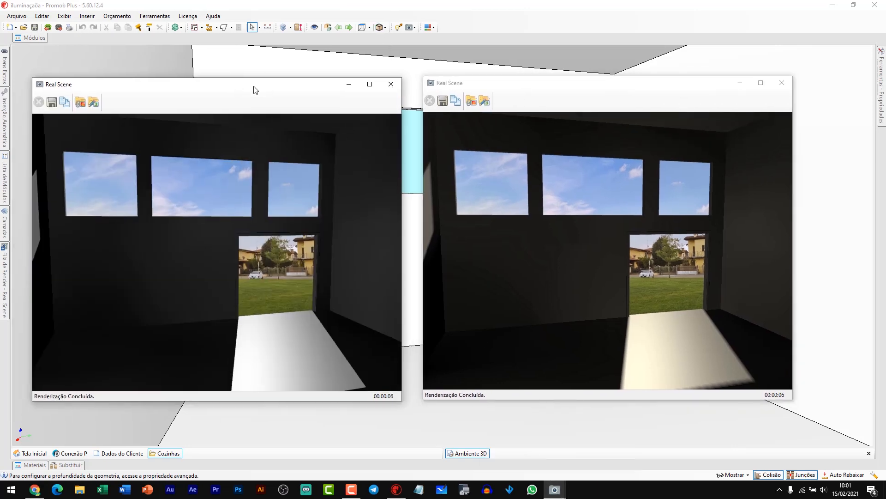
{"action": "left_click_drag", "start_coordinate": [253, 89], "coordinate": [267, 88]}
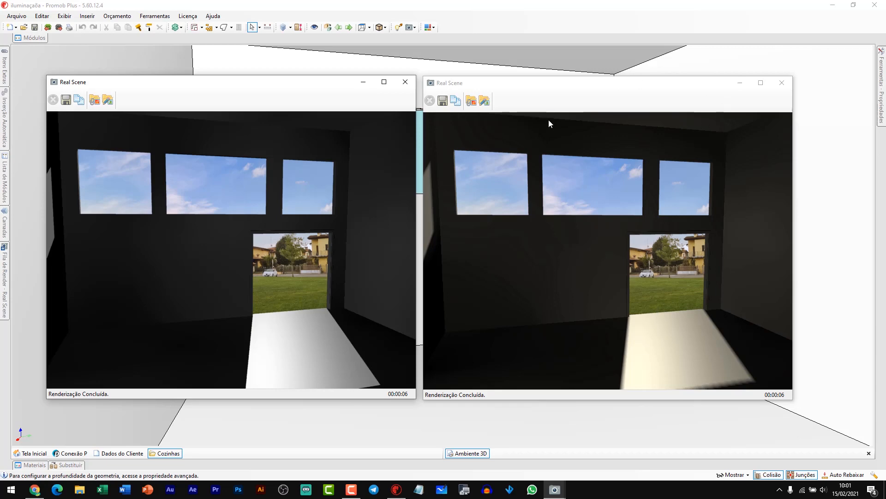
{"action": "left_click_drag", "start_coordinate": [605, 85], "coordinate": [315, 81]}
- Set the Luz natural colour to Amanhecer in the render settings and render the room
{"action": "left_click", "coordinate": [412, 28]}
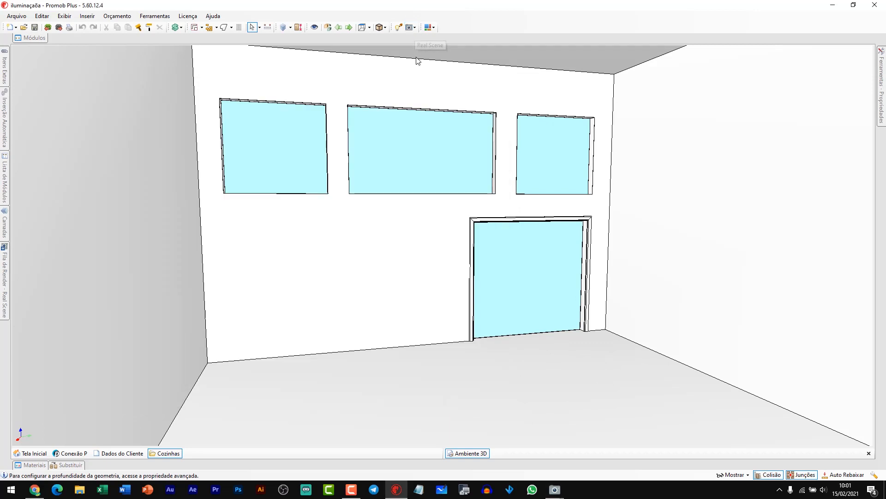
{"action": "left_click", "coordinate": [415, 28]}
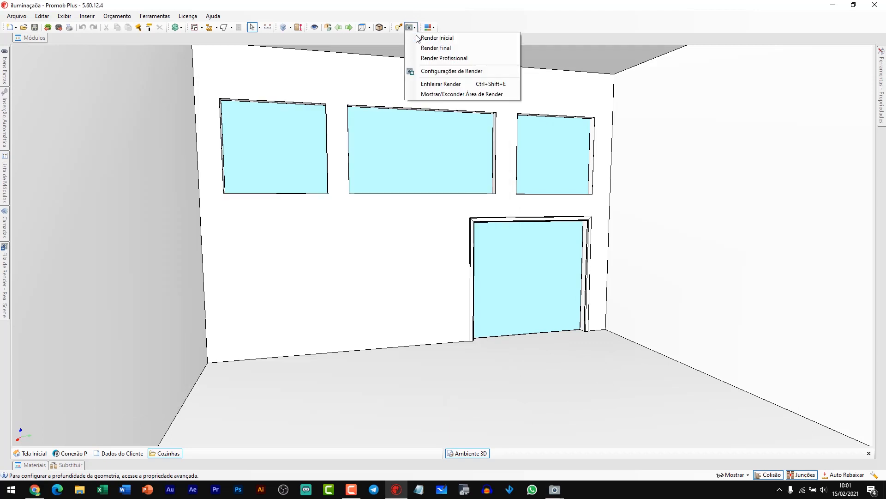
{"action": "left_click", "coordinate": [444, 71]}
{"action": "left_click", "coordinate": [620, 187]}
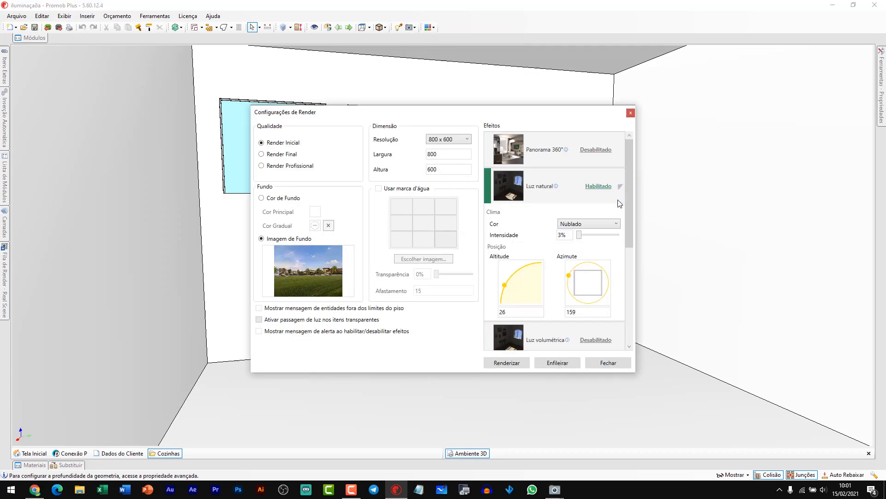
{"action": "left_click", "coordinate": [586, 223]}
{"action": "left_click", "coordinate": [587, 253]}
{"action": "left_click", "coordinate": [506, 363]}
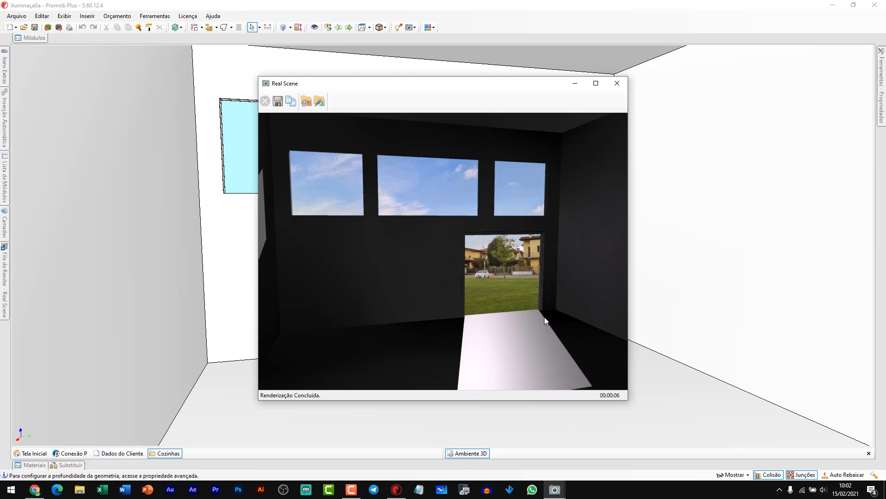
- Arrange the Luz branca, Nublado and Amanhecer render windows next to each other and compare their light tones
{"action": "left_click_drag", "start_coordinate": [538, 89], "coordinate": [772, 102]}
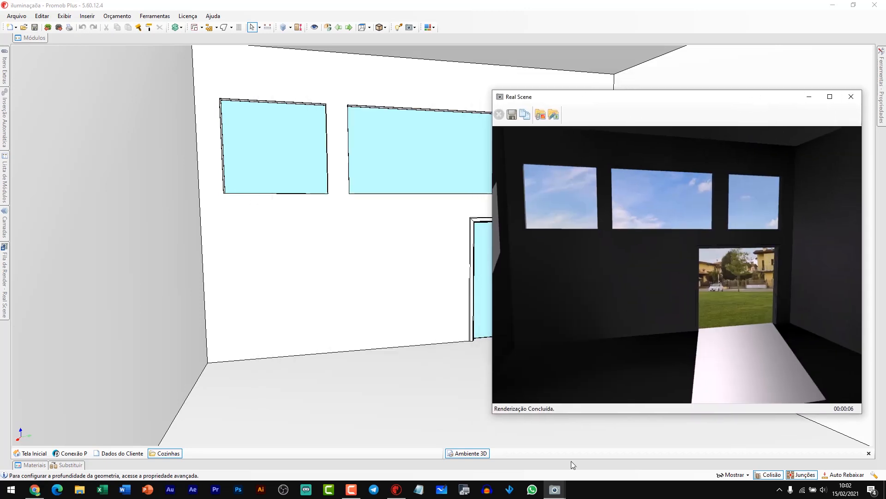
{"action": "mouse_move", "coordinate": [554, 489]}
{"action": "left_click", "coordinate": [490, 450]}
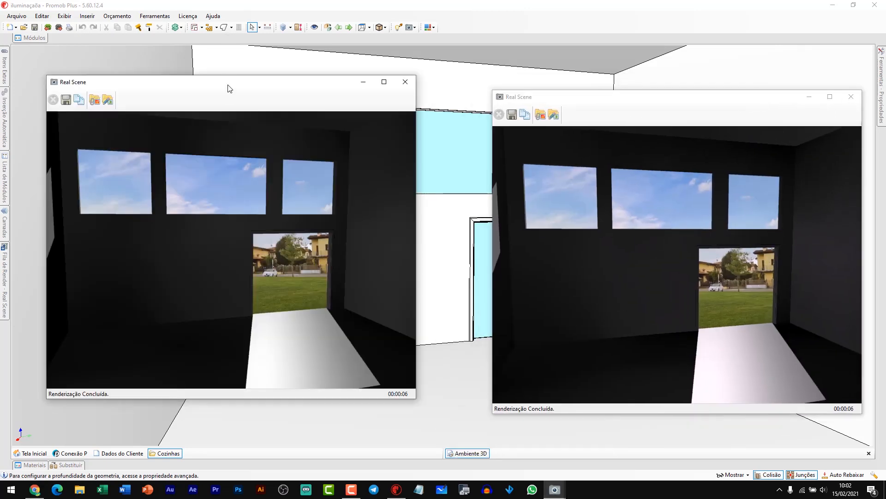
{"action": "left_click_drag", "start_coordinate": [227, 85], "coordinate": [192, 95]}
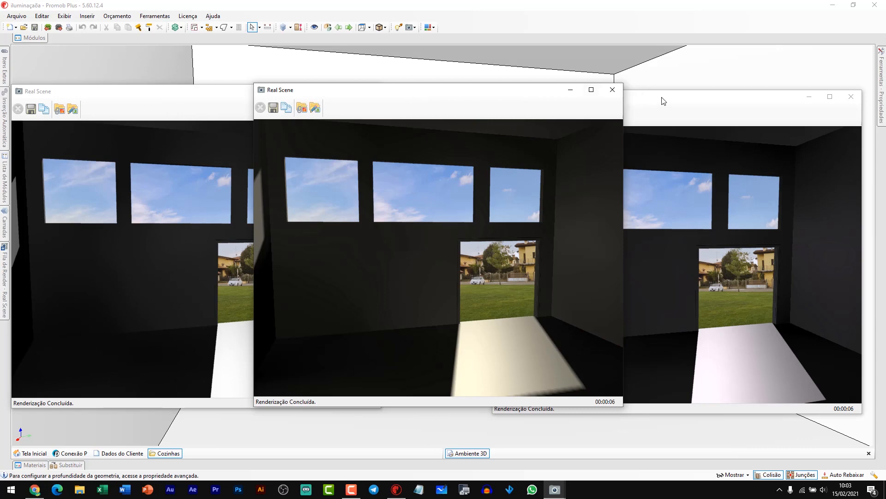
{"action": "left_click_drag", "start_coordinate": [664, 101], "coordinate": [686, 97]}
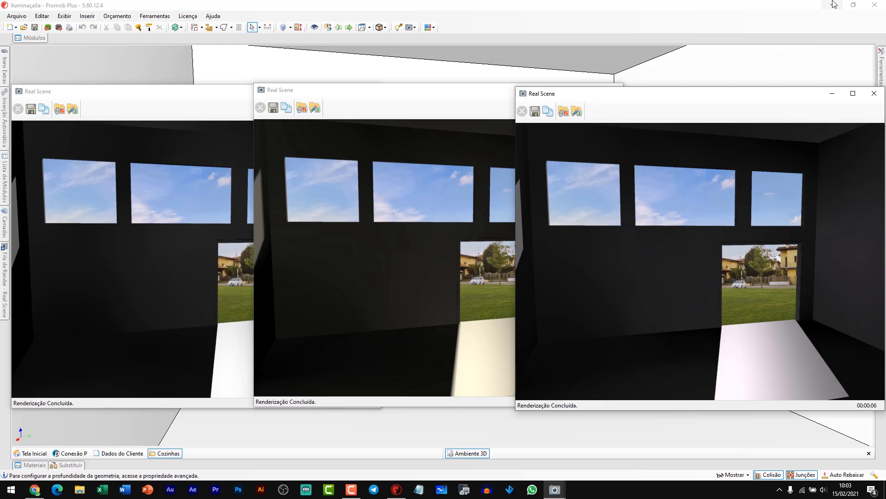
{"action": "left_click", "coordinate": [874, 93]}
- Set the Luz natural colour to Enevoado, render the room and bring up the Luz branca render for comparison
{"action": "left_click", "coordinate": [415, 27]}
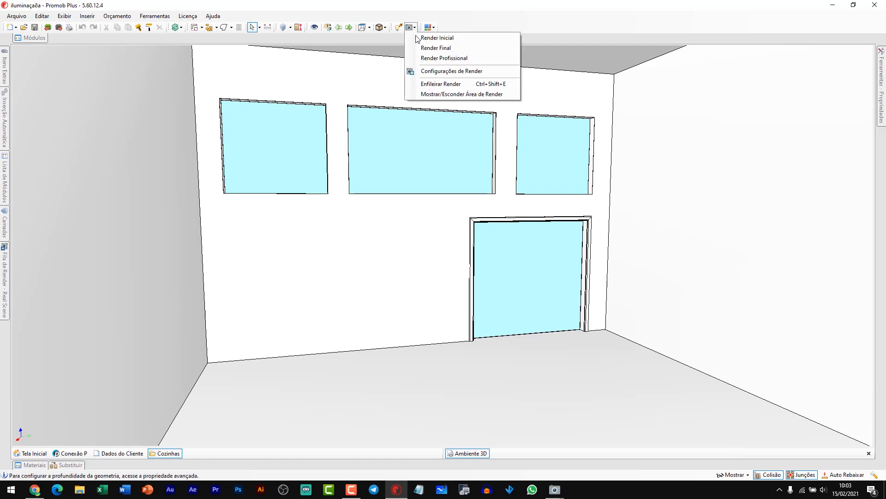
{"action": "left_click", "coordinate": [436, 72]}
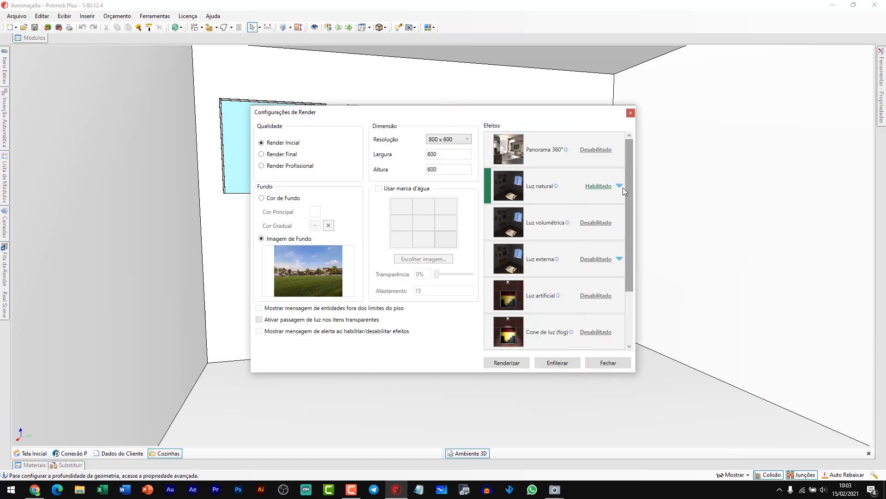
{"action": "left_click", "coordinate": [619, 186]}
{"action": "left_click", "coordinate": [590, 224]}
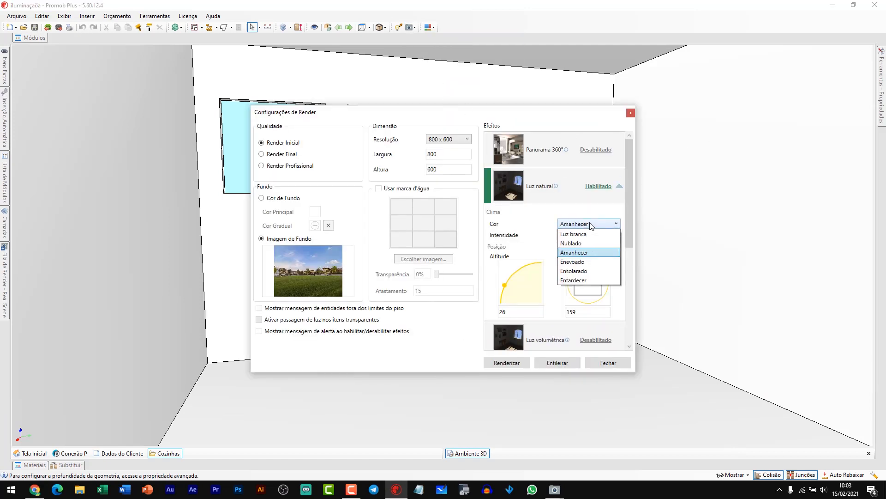
{"action": "left_click", "coordinate": [588, 262]}
{"action": "left_click", "coordinate": [506, 363]}
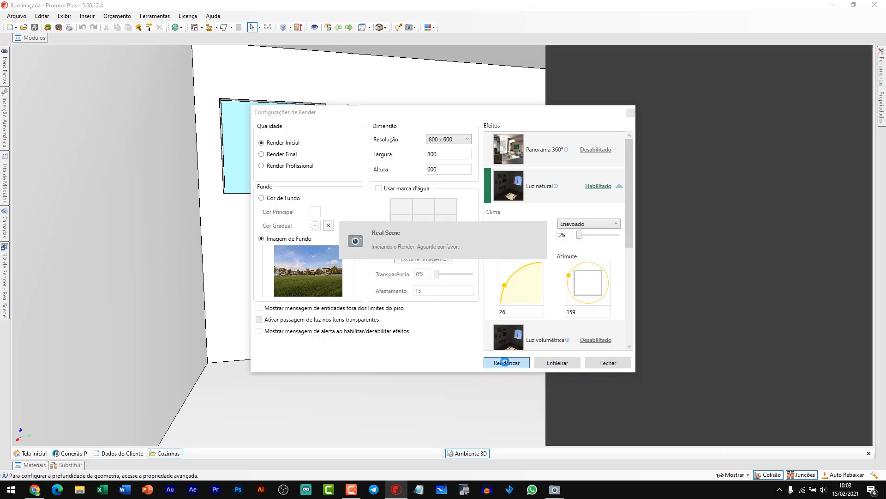
{"action": "mouse_move", "coordinate": [554, 489]}
{"action": "left_click", "coordinate": [462, 457]}
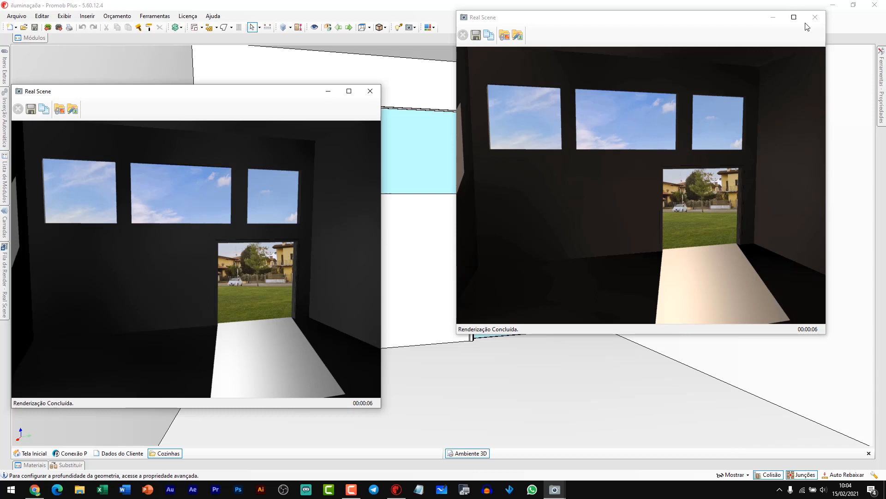
- Render the room with the Luz natural colour Ensolarado and place the result beside the Luz branca render
{"action": "left_click", "coordinate": [631, 32]}
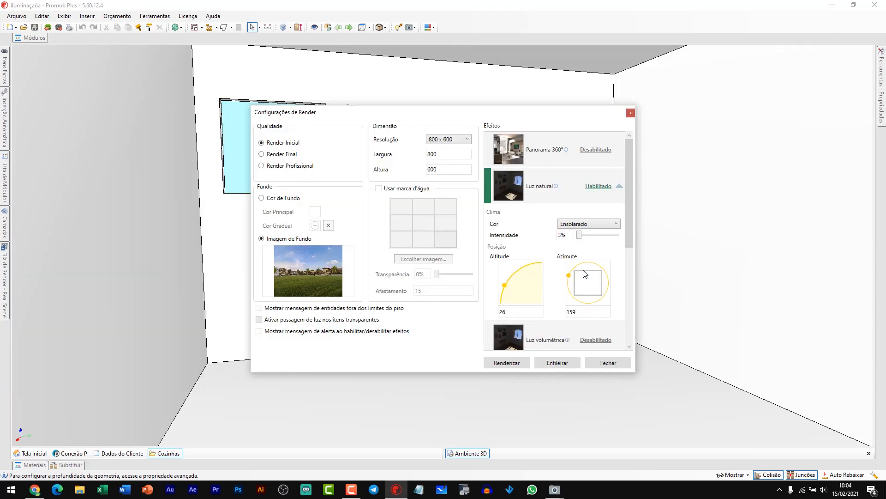
{"action": "left_click", "coordinate": [507, 363]}
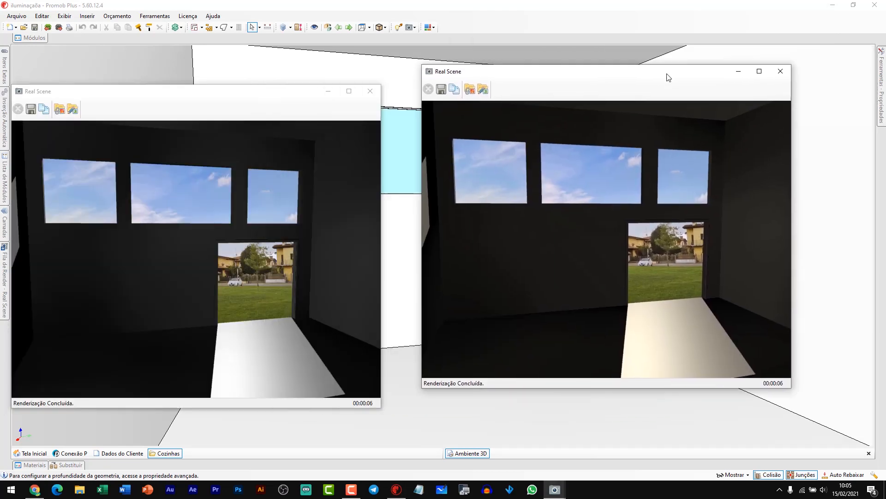
{"action": "left_click_drag", "start_coordinate": [667, 77], "coordinate": [664, 78]}
{"action": "left_click_drag", "start_coordinate": [266, 95], "coordinate": [273, 82]}
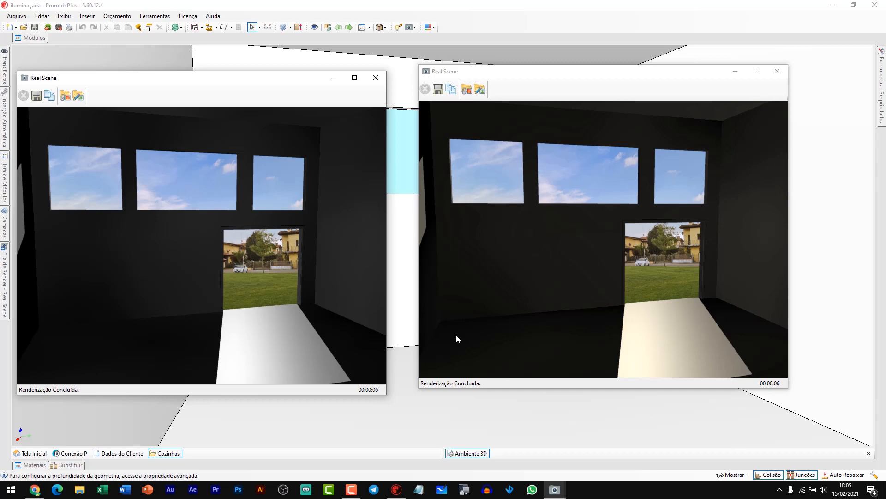
- Set the Luz natural colour to Entardecer, render the room and close the render after viewing it
{"action": "left_click", "coordinate": [410, 28]}
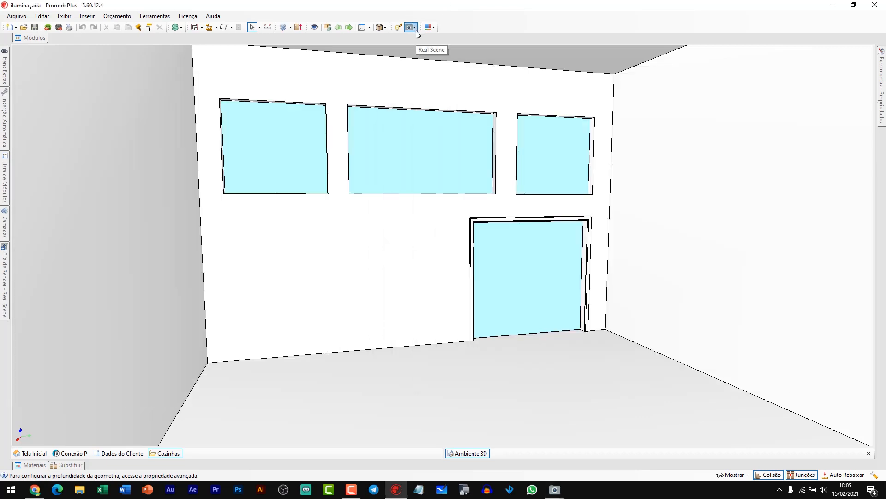
{"action": "left_click", "coordinate": [415, 27]}
{"action": "left_click", "coordinate": [441, 70]}
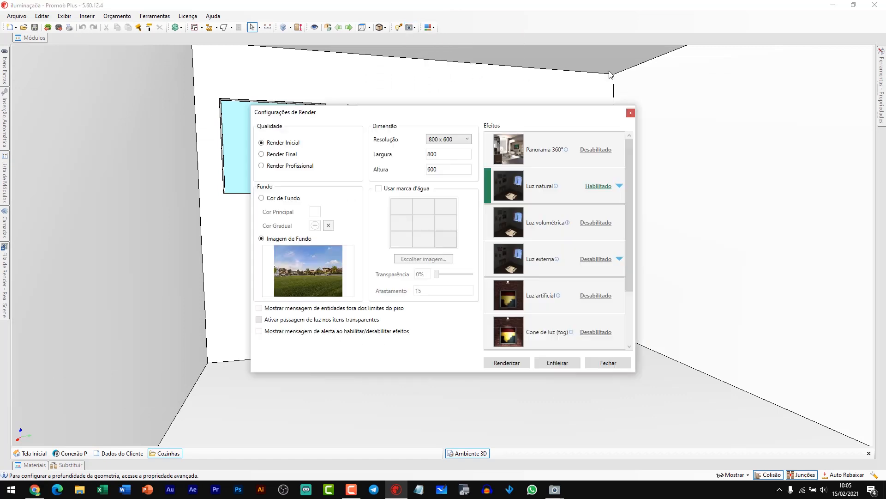
{"action": "left_click", "coordinate": [619, 186]}
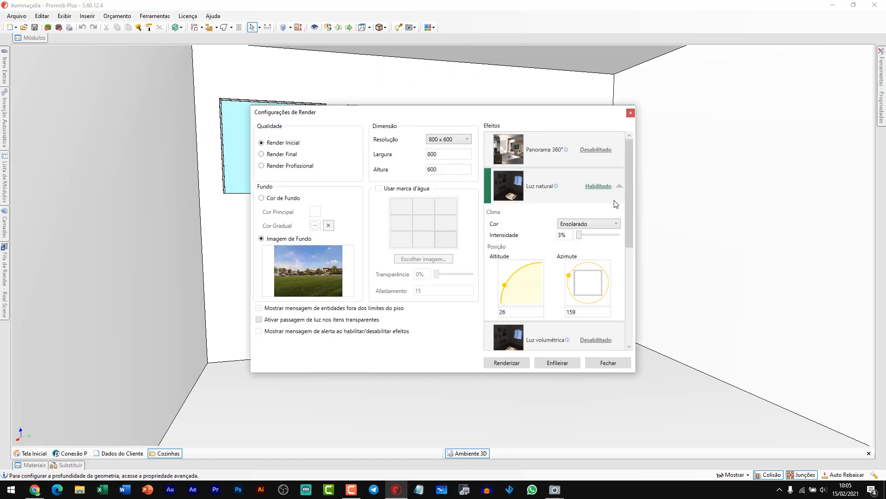
{"action": "left_click", "coordinate": [607, 224]}
{"action": "left_click", "coordinate": [593, 282]}
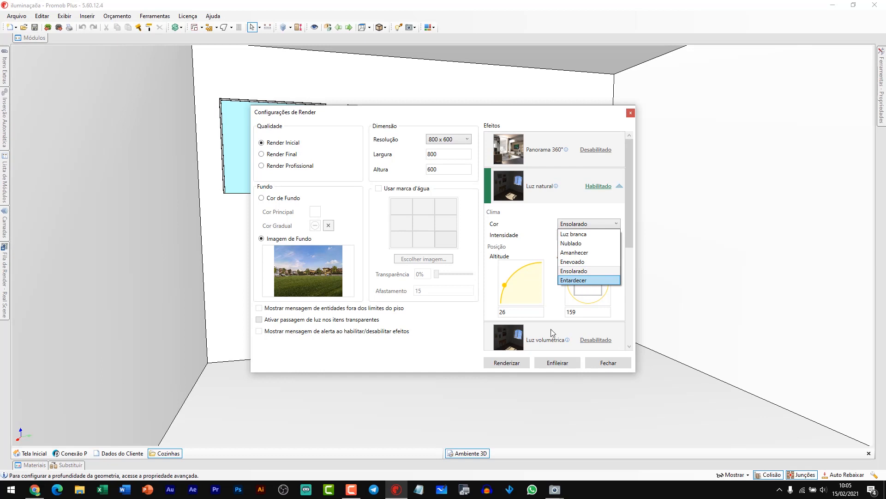
{"action": "left_click", "coordinate": [506, 363]}
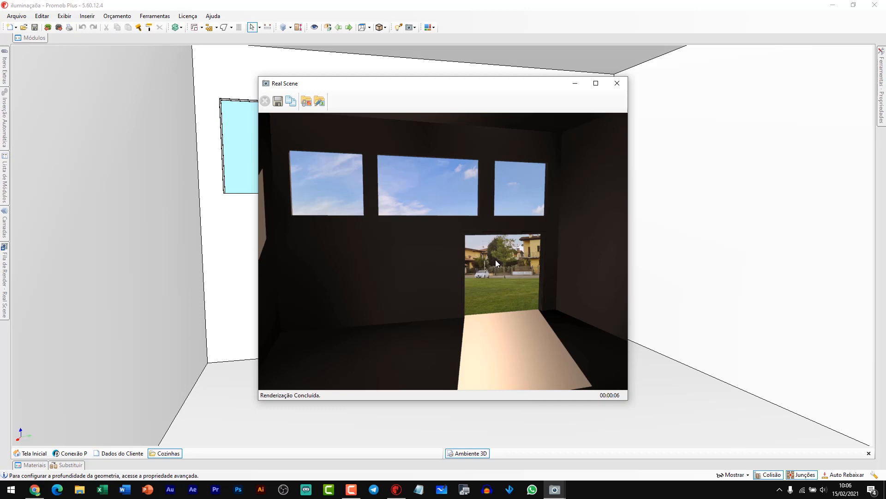
{"action": "left_click", "coordinate": [618, 84]}
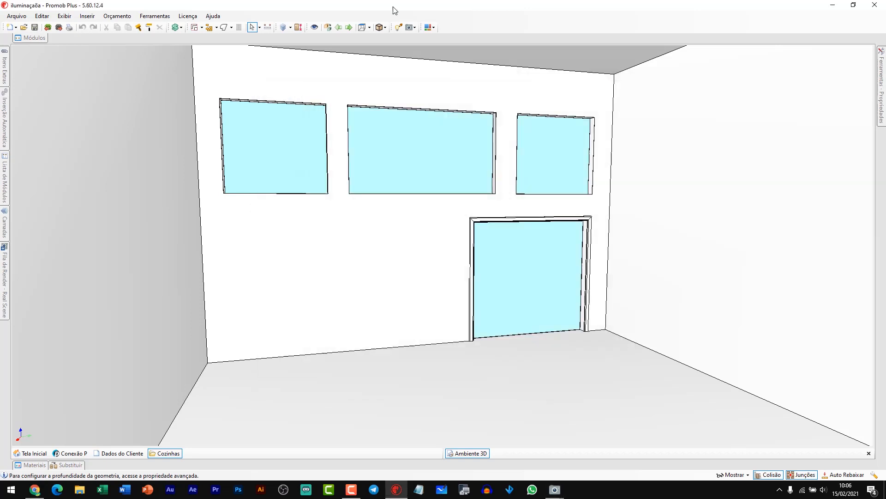
- Set the Luz natural colour back to Amanhecer in the render settings
{"action": "left_click", "coordinate": [414, 27]}
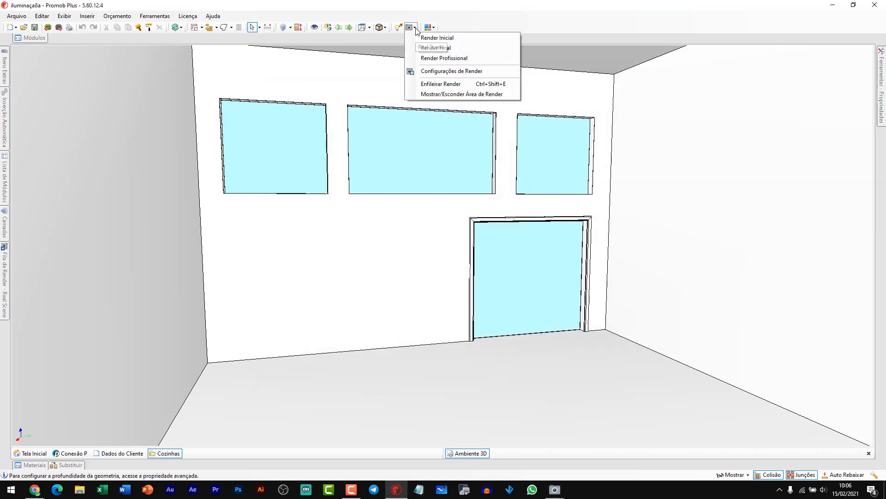
{"action": "left_click", "coordinate": [469, 71]}
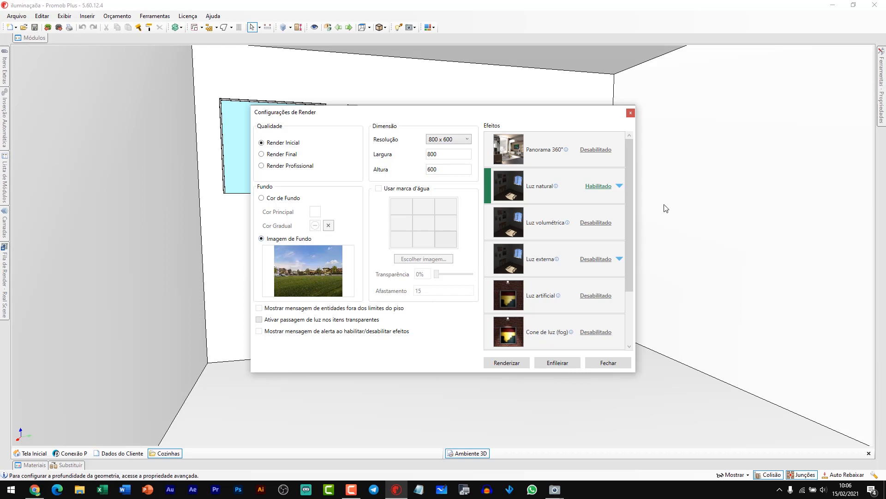
{"action": "left_click", "coordinate": [620, 185]}
{"action": "left_click", "coordinate": [577, 224]}
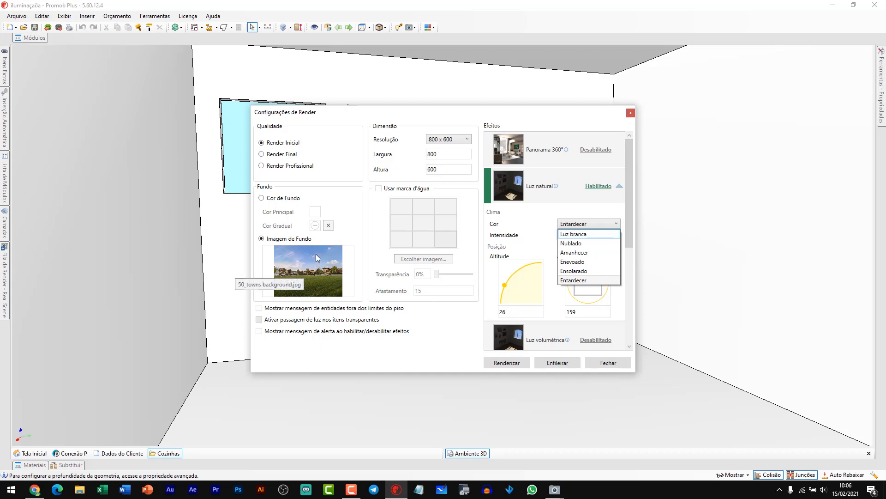
{"action": "left_click", "coordinate": [593, 257]}
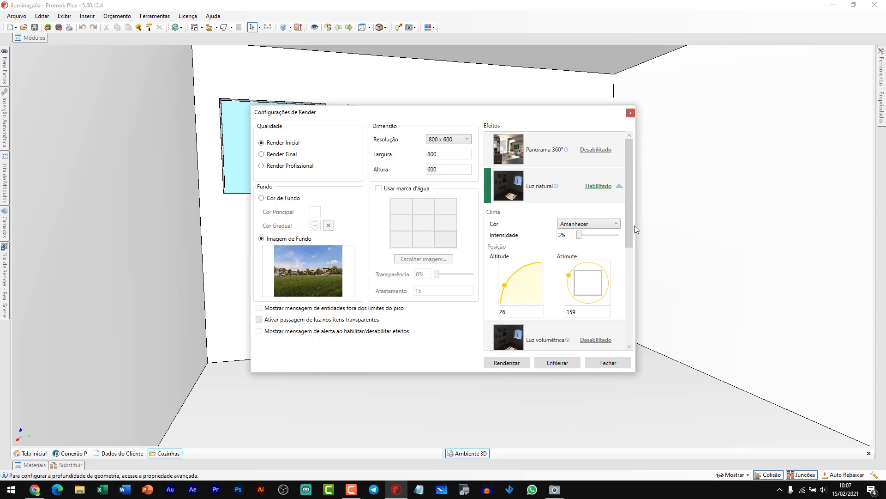
{"action": "left_click", "coordinate": [619, 186]}
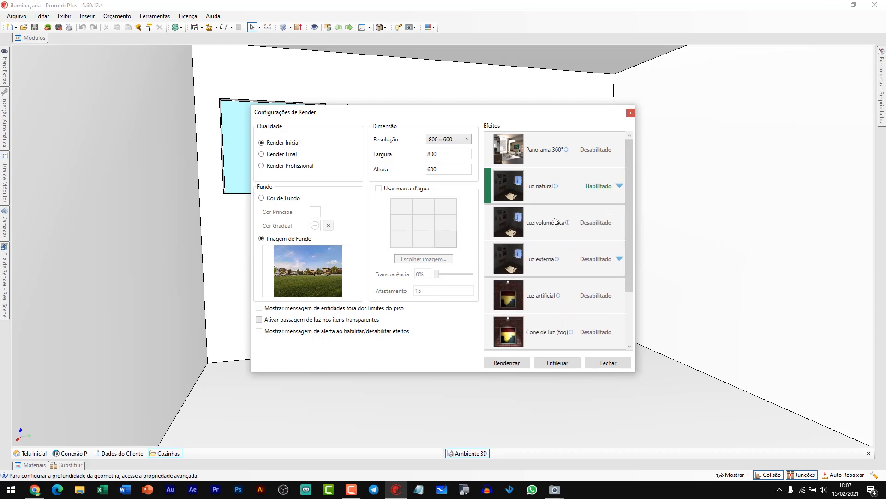
- Enable the Luz volumétrica effect and run a Render Inicial to examine the light beams
{"action": "left_click", "coordinate": [591, 223]}
{"action": "left_click", "coordinate": [631, 112]}
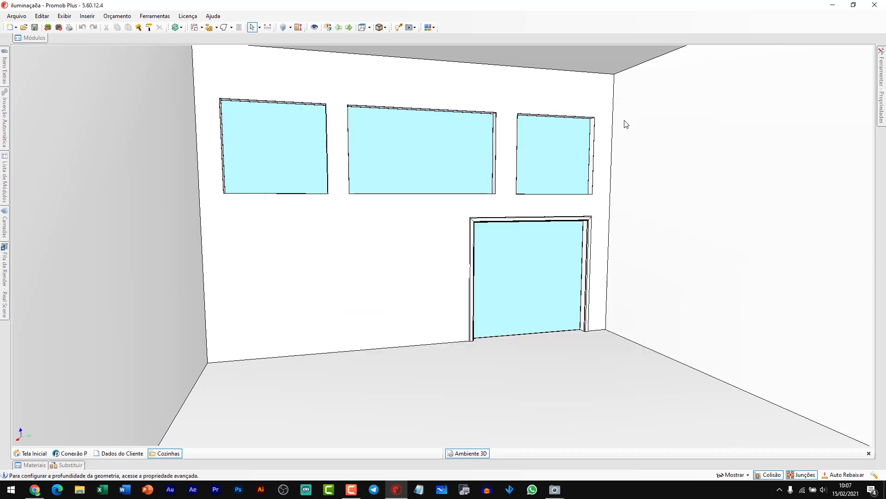
{"action": "left_click", "coordinate": [412, 29]}
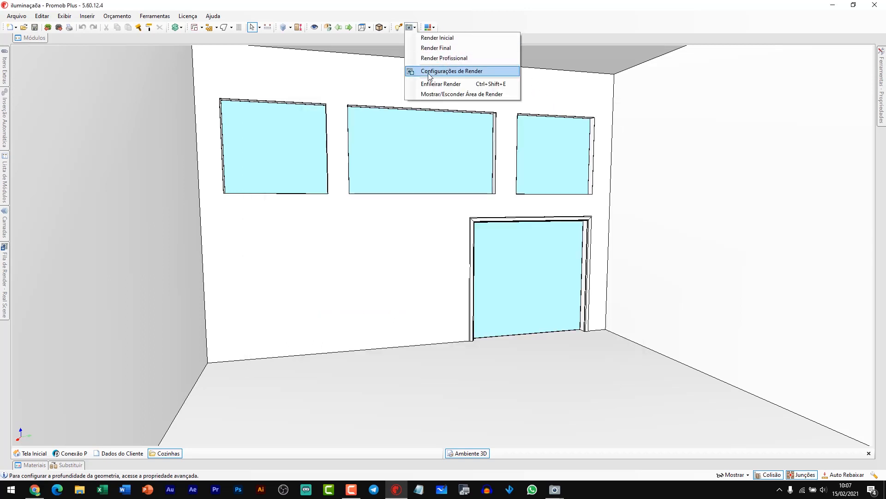
{"action": "left_click", "coordinate": [437, 38]}
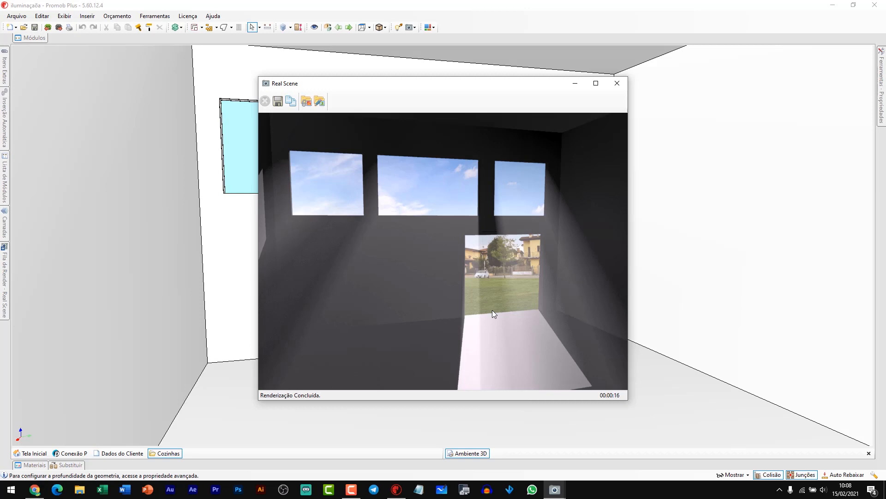
{"action": "left_click", "coordinate": [617, 83]}
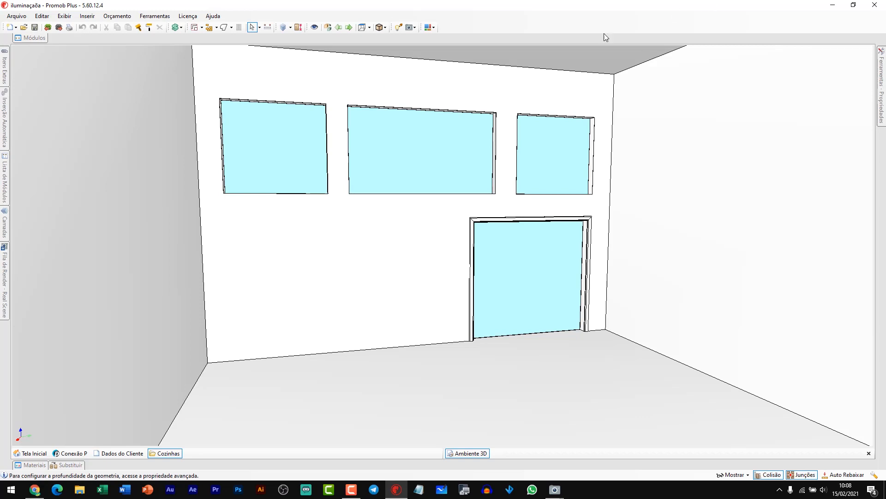
- Replace the Luz volumétrica effect with Luz externa in the render settings and render the room
{"action": "left_click", "coordinate": [415, 27]}
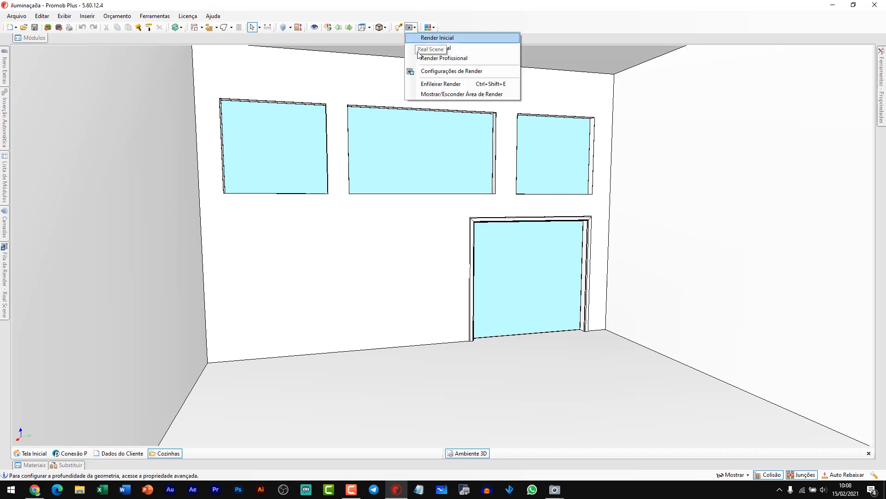
{"action": "left_click", "coordinate": [444, 71]}
{"action": "left_click", "coordinate": [597, 225]}
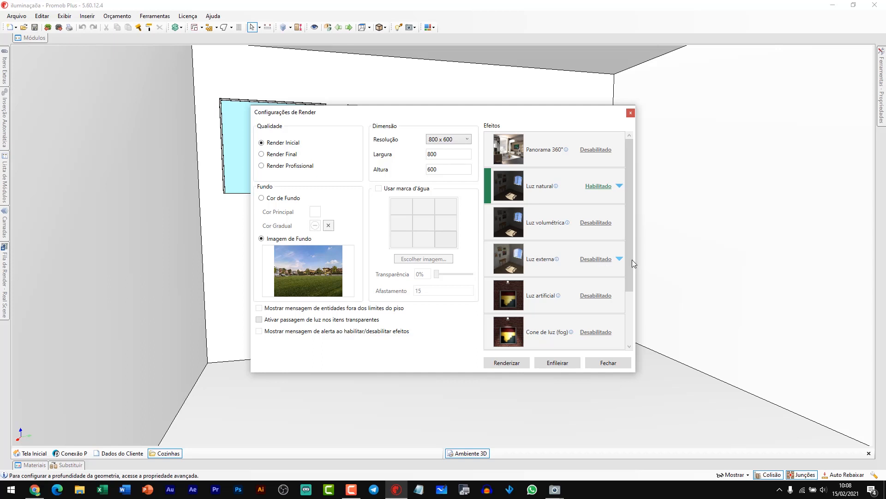
{"action": "left_click", "coordinate": [604, 260]}
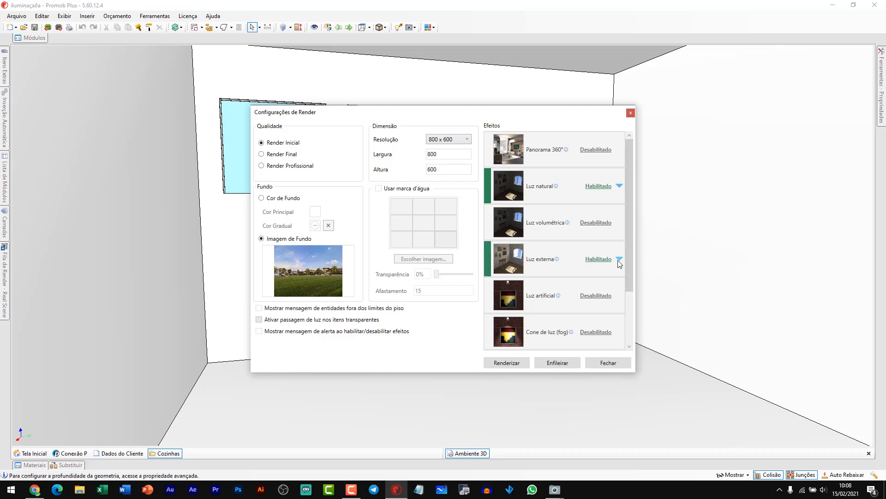
{"action": "left_click", "coordinate": [619, 260]}
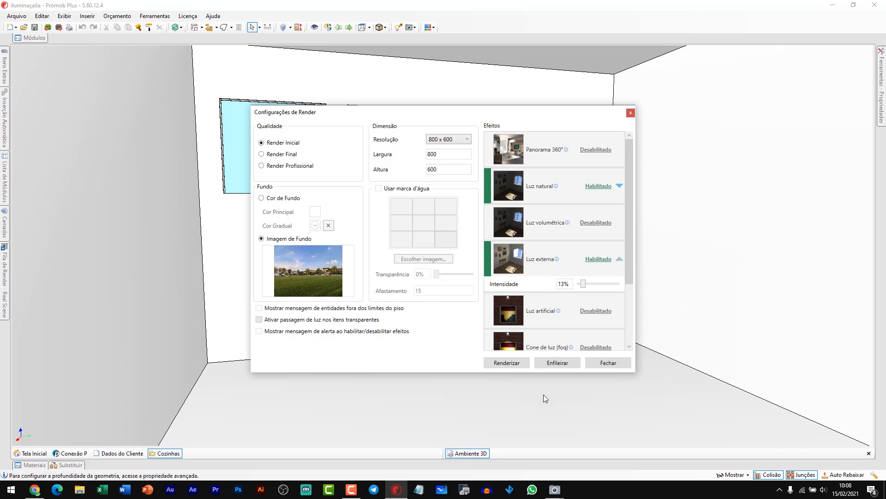
{"action": "left_click", "coordinate": [506, 363]}
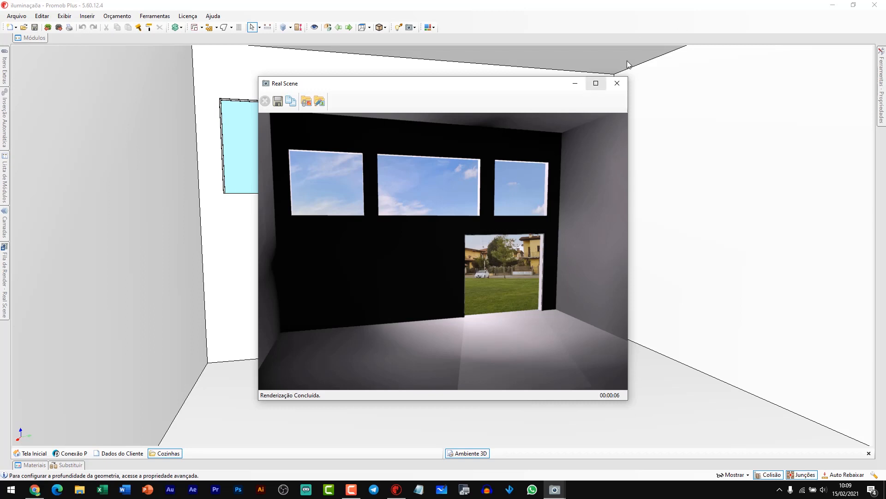
{"action": "left_click", "coordinate": [617, 84]}
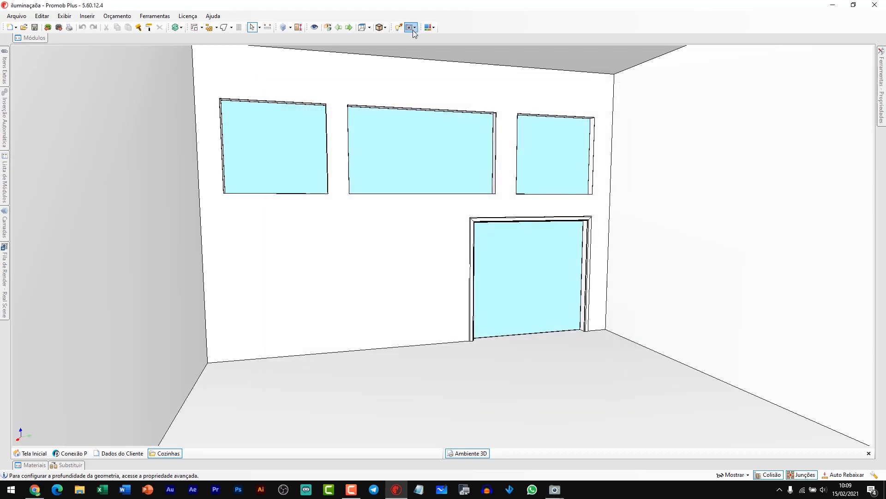
- Raise the Luz externa intensity well above 13% and render the room again to examine the lighting
{"action": "left_click", "coordinate": [411, 28]}
{"action": "left_click", "coordinate": [439, 80]}
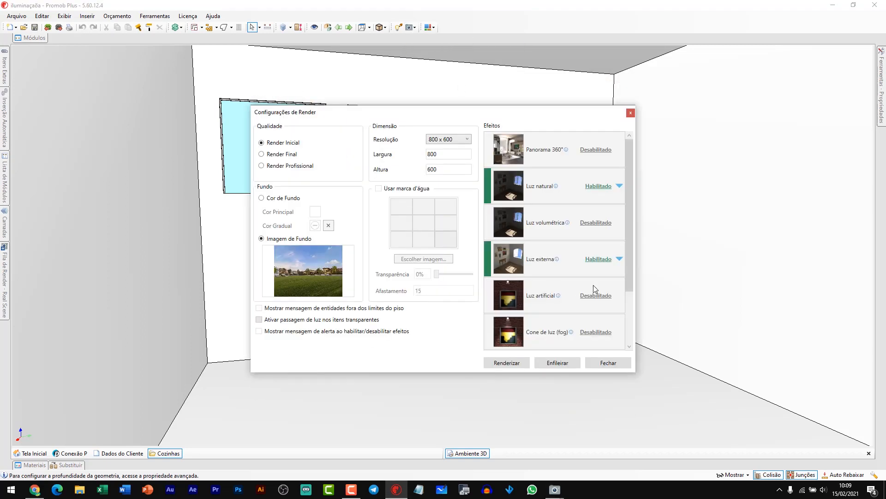
{"action": "left_click", "coordinate": [619, 260]}
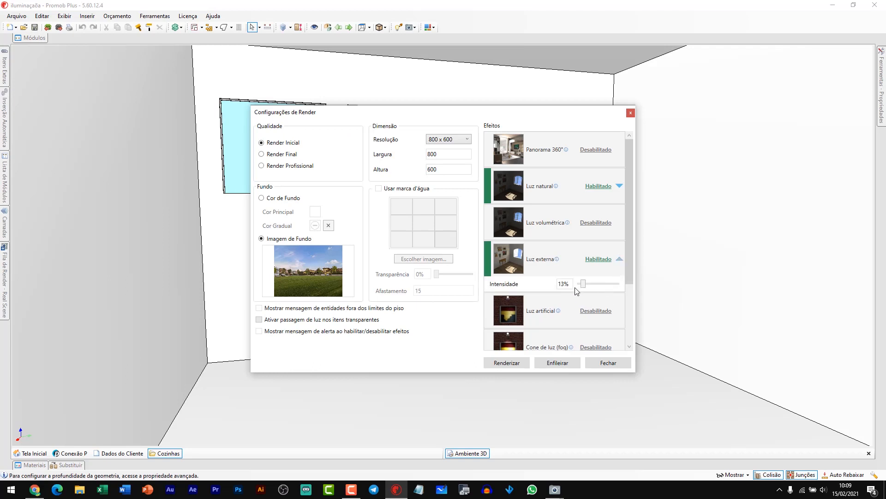
{"action": "left_click_drag", "start_coordinate": [583, 285], "coordinate": [612, 285]}
{"action": "left_click", "coordinate": [506, 363]}
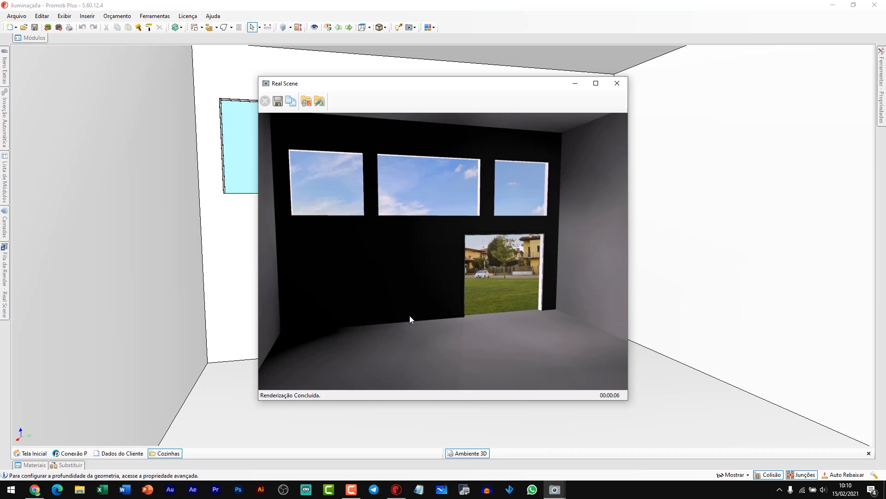
{"action": "left_click", "coordinate": [617, 84]}
- Disable the Luz externa effect and enable Luz artificial in the render settings
{"action": "left_click", "coordinate": [414, 27]}
{"action": "left_click", "coordinate": [440, 69]}
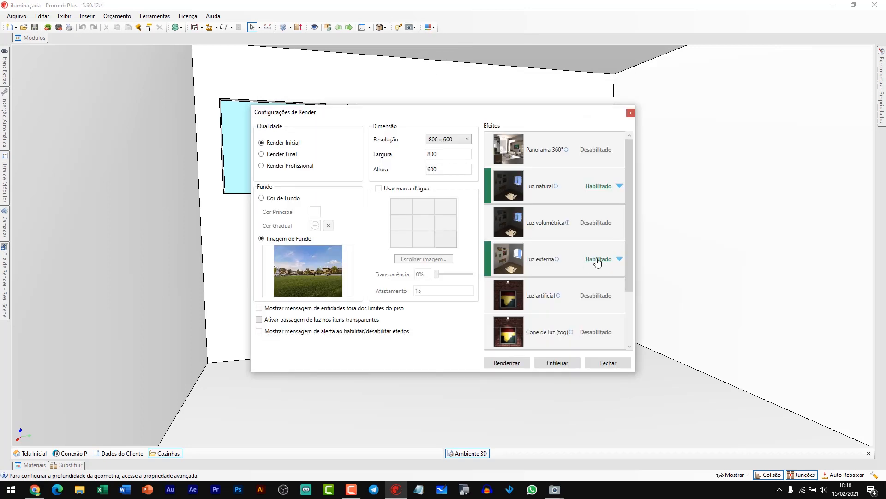
{"action": "left_click", "coordinate": [597, 259]}
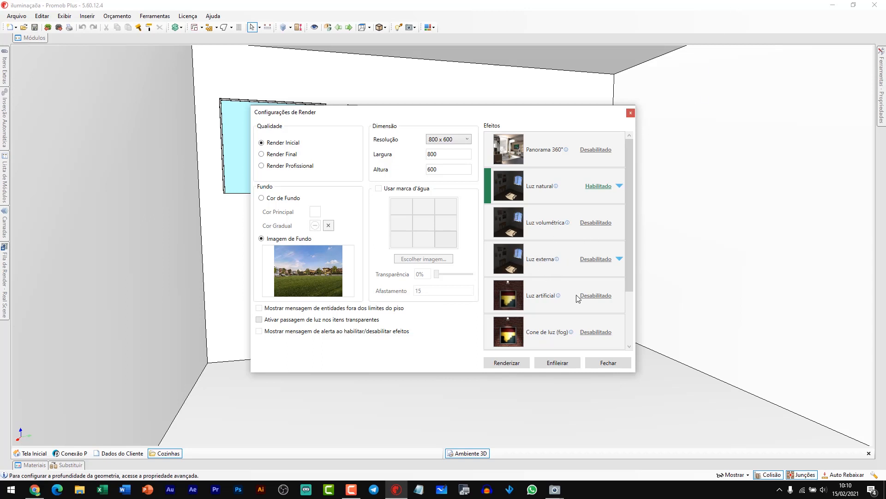
{"action": "left_click", "coordinate": [596, 296]}
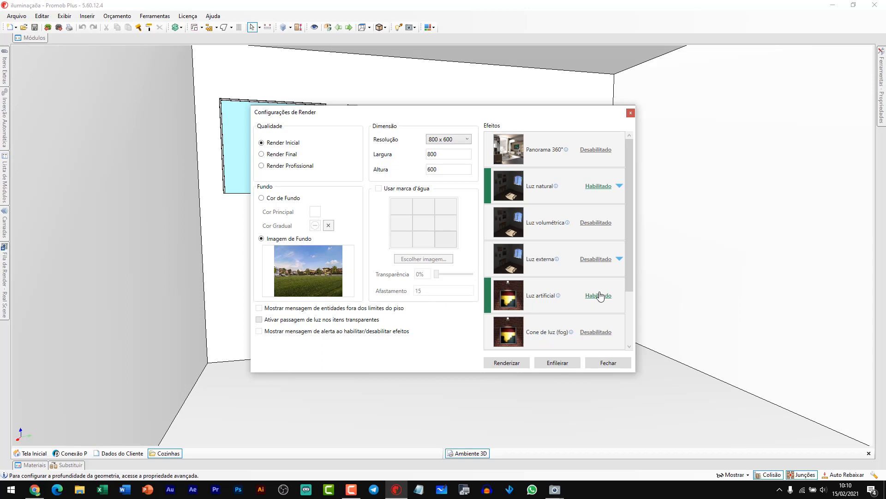
- Place an ambient light near the centre of the room plan in the Editor de Luzes
{"action": "left_click", "coordinate": [631, 113]}
{"action": "left_click", "coordinate": [400, 28]}
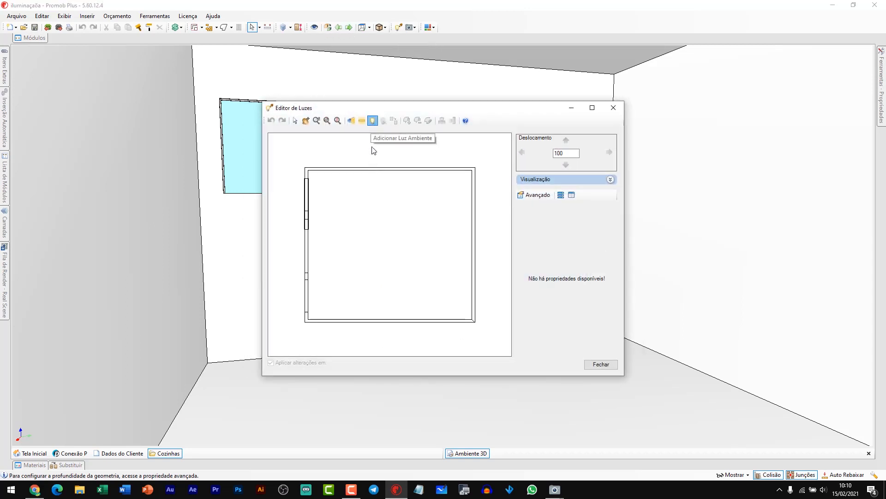
{"action": "left_click", "coordinate": [384, 248]}
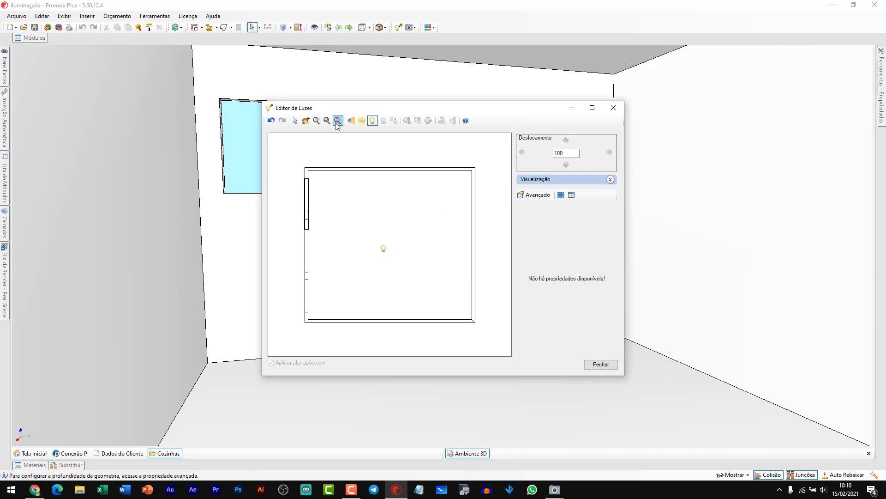
{"action": "left_click", "coordinate": [295, 120]}
{"action": "left_click", "coordinate": [384, 249]}
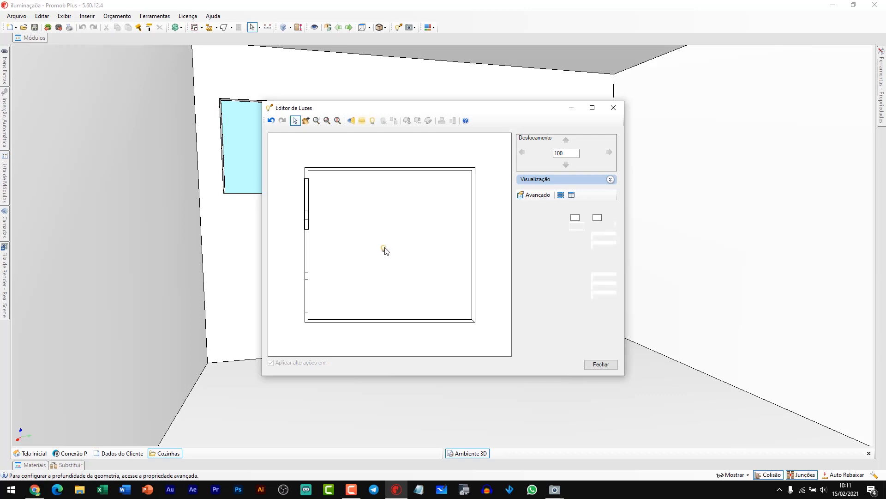
{"action": "left_click_drag", "start_coordinate": [384, 248], "coordinate": [387, 249]}
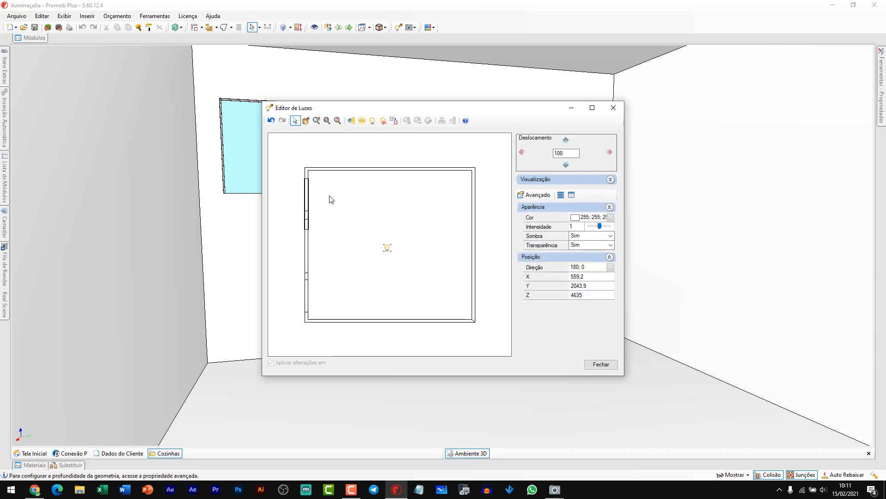
{"action": "left_click", "coordinate": [554, 226]}
{"action": "left_click", "coordinate": [601, 364]}
- Run a Render Inicial to examine the room lit by the single ambient light
{"action": "left_click", "coordinate": [414, 28]}
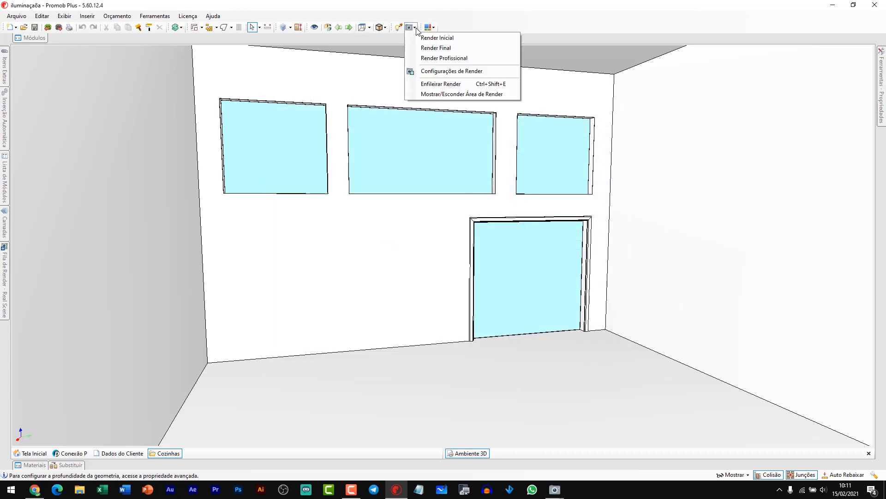
{"action": "left_click", "coordinate": [443, 36]}
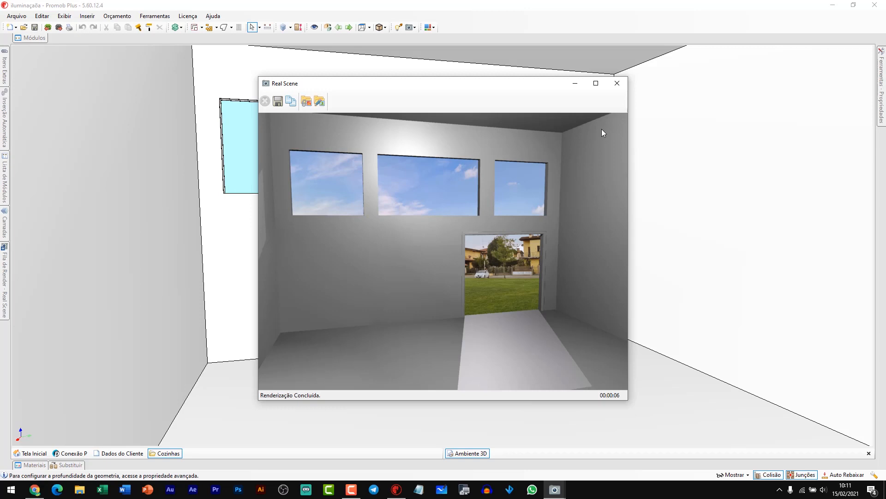
{"action": "left_click", "coordinate": [617, 83]}
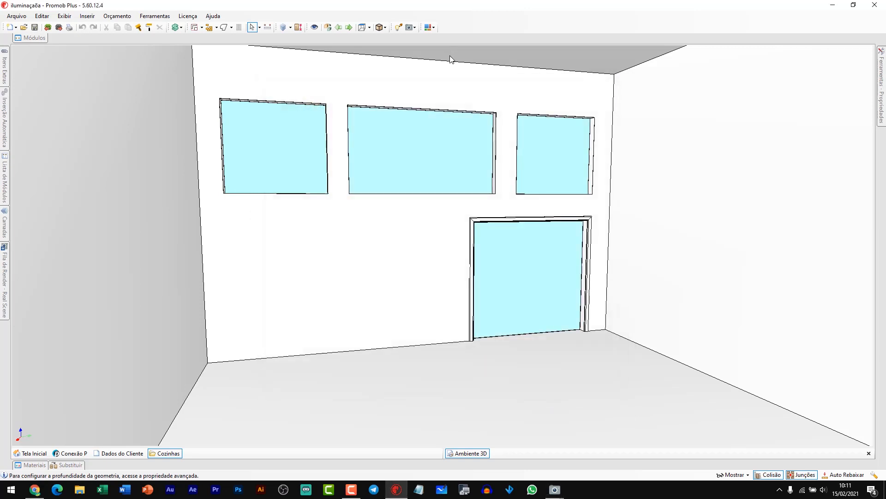
{"action": "left_click", "coordinate": [419, 28]}
{"action": "left_click", "coordinate": [421, 70]}
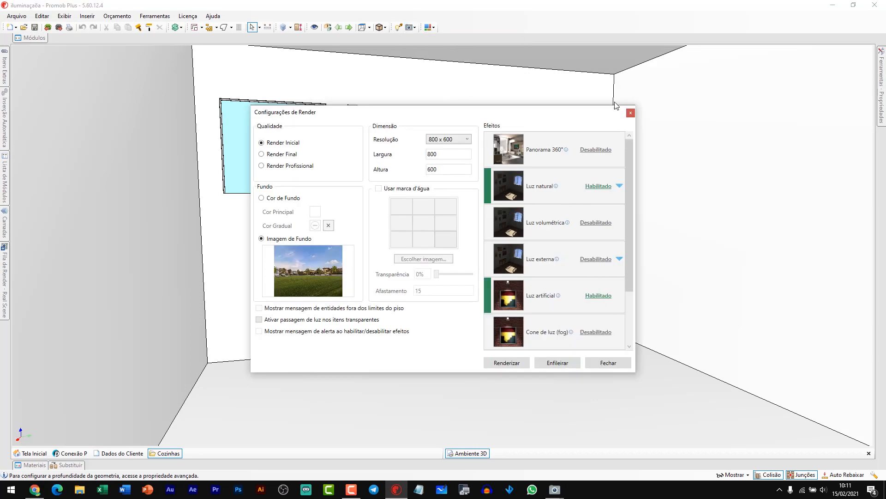
{"action": "left_click", "coordinate": [631, 113]}
- Set the central ambient light's intensity to 0.5 in the Editor de Luzes
{"action": "left_click", "coordinate": [404, 28]}
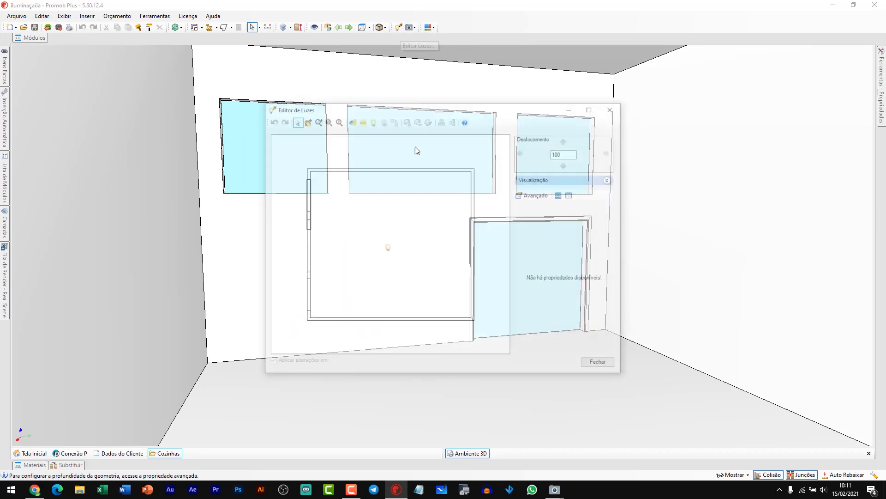
{"action": "left_click", "coordinate": [387, 249]}
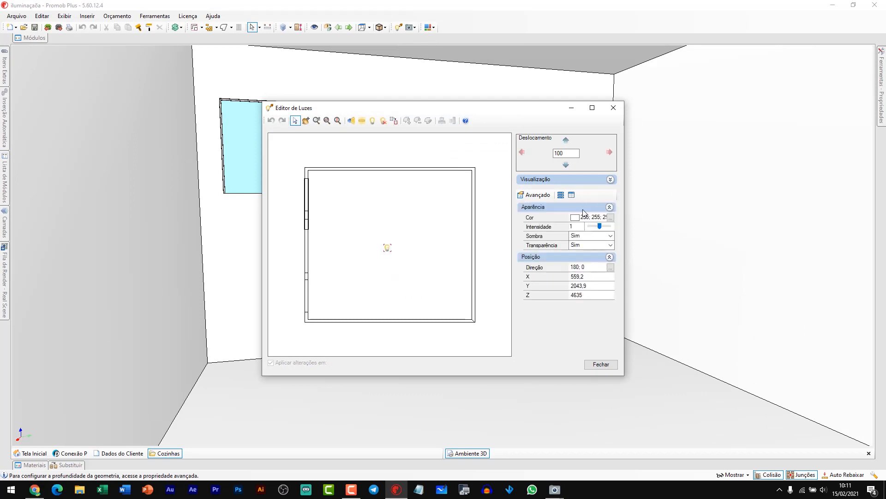
{"action": "left_click", "coordinate": [541, 226]}
{"action": "type", "text": "0,5"}
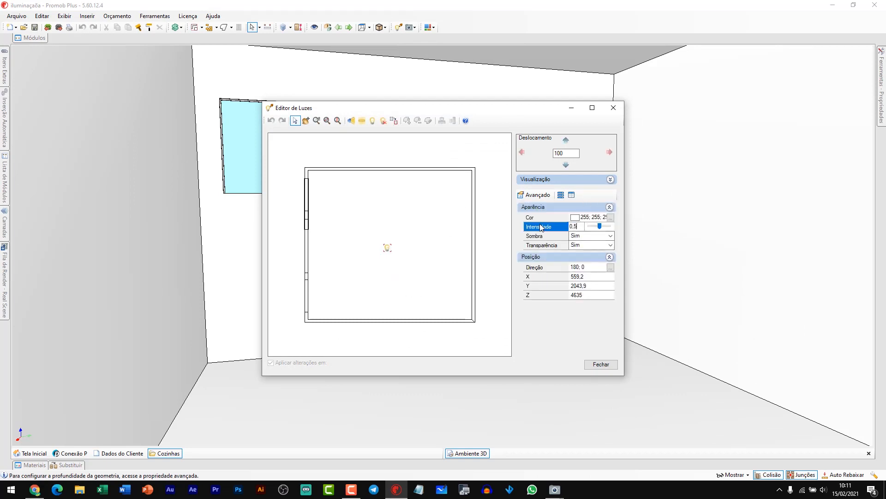
{"action": "key", "text": "Tab"}
{"action": "left_click", "coordinate": [598, 365]}
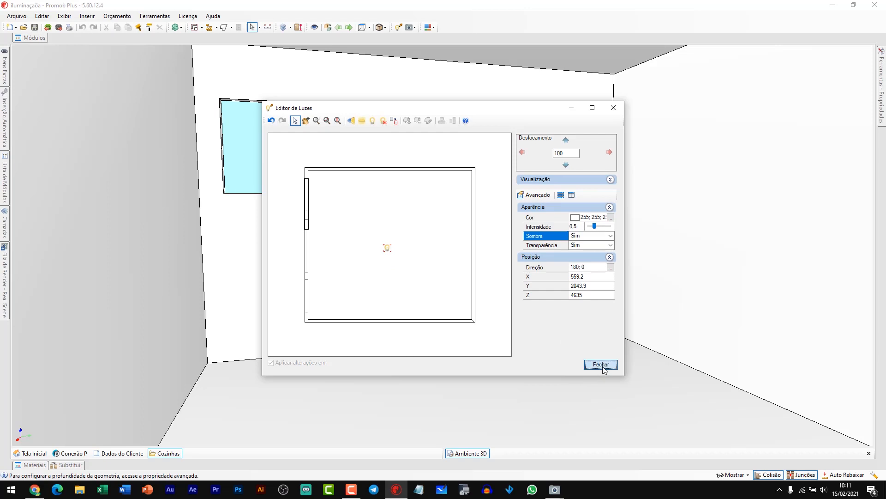
- Render the room again to compare the lighting with the reduced ambient light intensity
{"action": "left_click", "coordinate": [415, 28]}
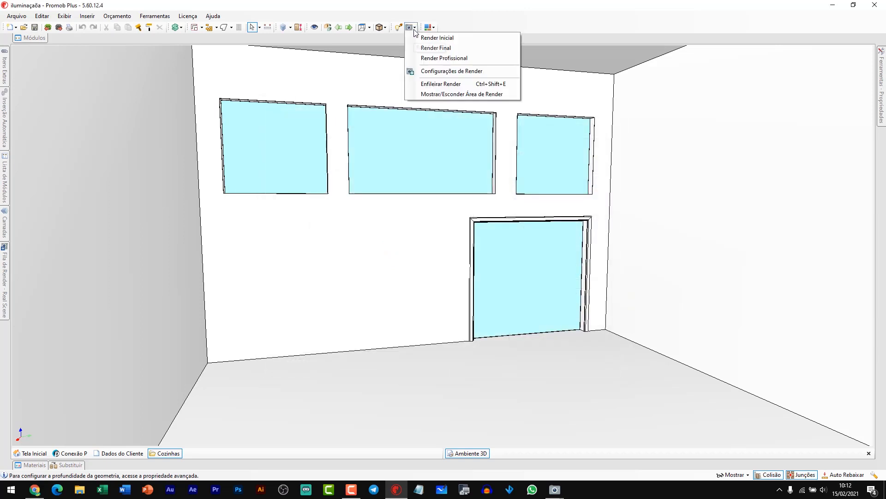
{"action": "left_click", "coordinate": [420, 48]}
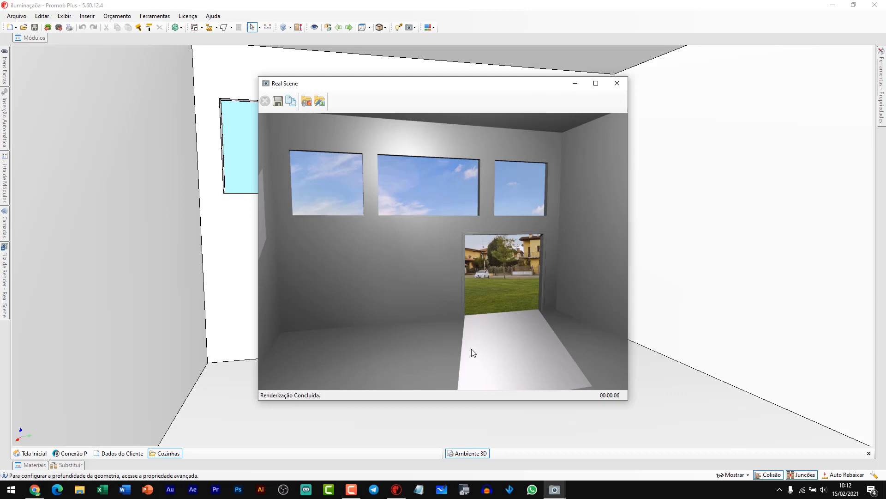
{"action": "left_click", "coordinate": [617, 83]}
- Replace the ambient light with a spotlight at the centre of the room plan
{"action": "left_click", "coordinate": [392, 28]}
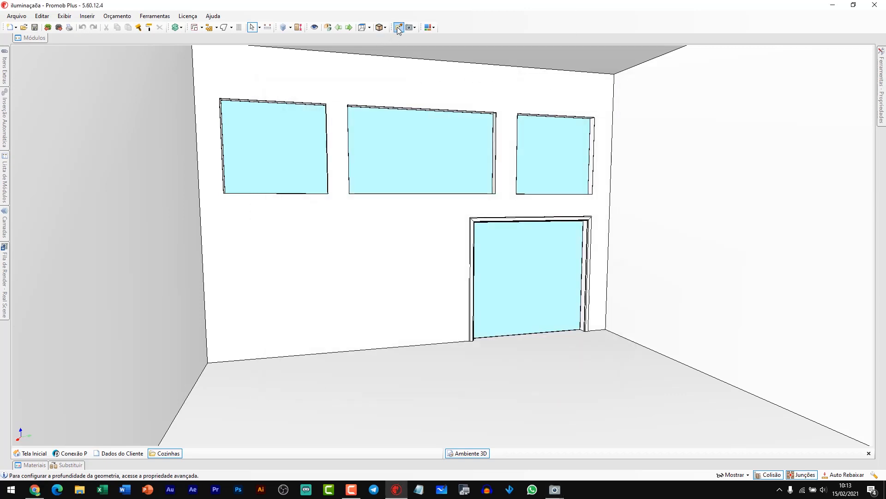
{"action": "left_click", "coordinate": [387, 248]}
{"action": "key", "text": "Delete"}
{"action": "left_click", "coordinate": [351, 121]}
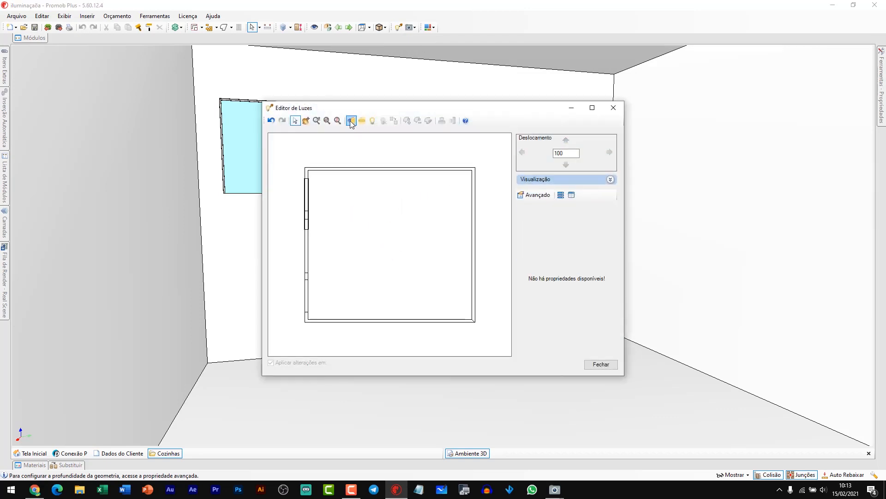
{"action": "left_click", "coordinate": [385, 250]}
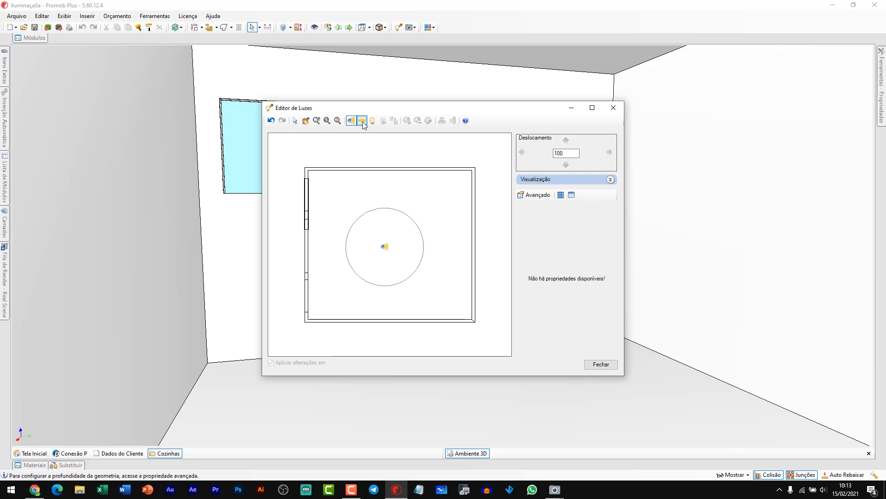
{"action": "left_click", "coordinate": [295, 120]}
{"action": "left_click", "coordinate": [386, 248]}
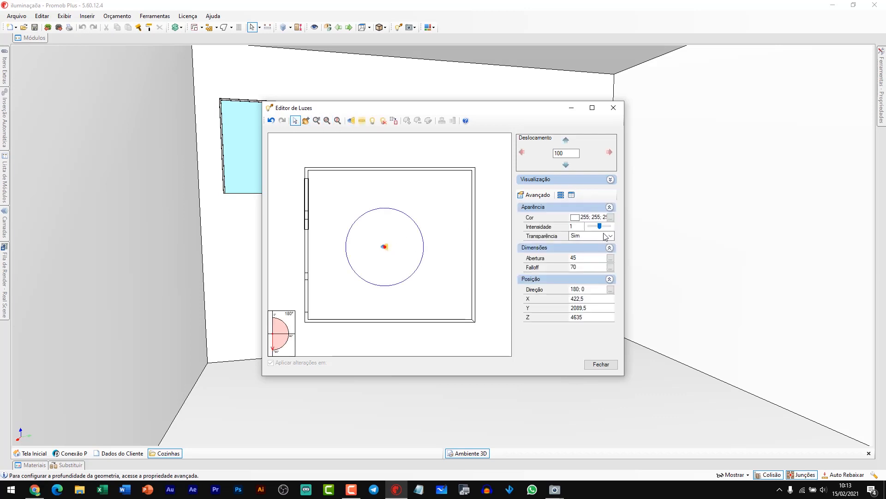
{"action": "left_click", "coordinate": [602, 365]}
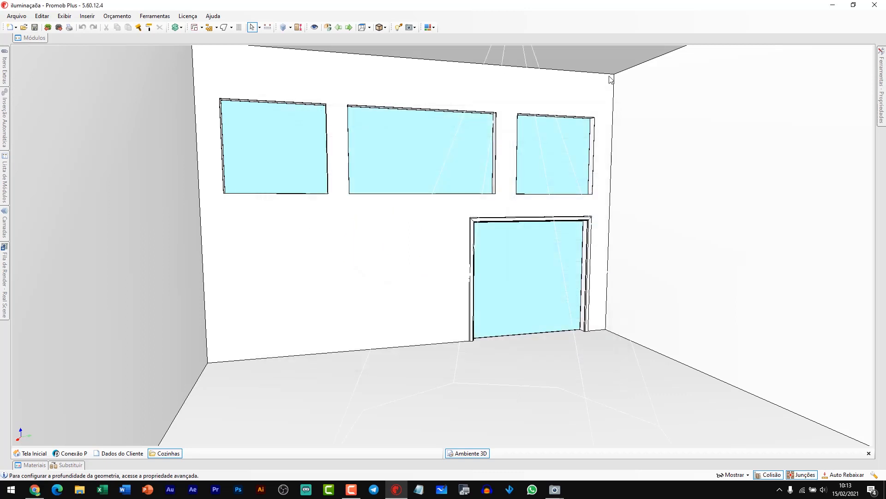
- Run a Render Inicial to examine the light the central spotlight casts on the floor
{"action": "middle_click_drag", "start_coordinate": [569, 200], "coordinate": [569, 205]}
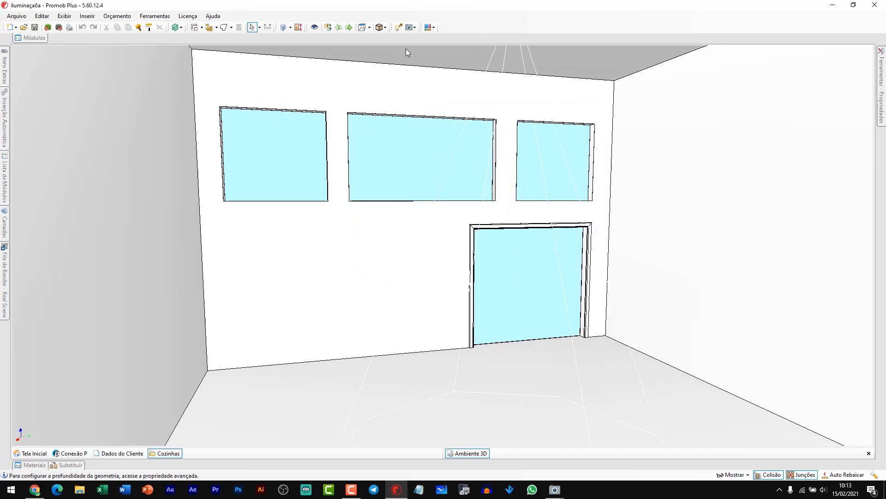
{"action": "left_click", "coordinate": [409, 27]}
{"action": "left_click", "coordinate": [423, 39]}
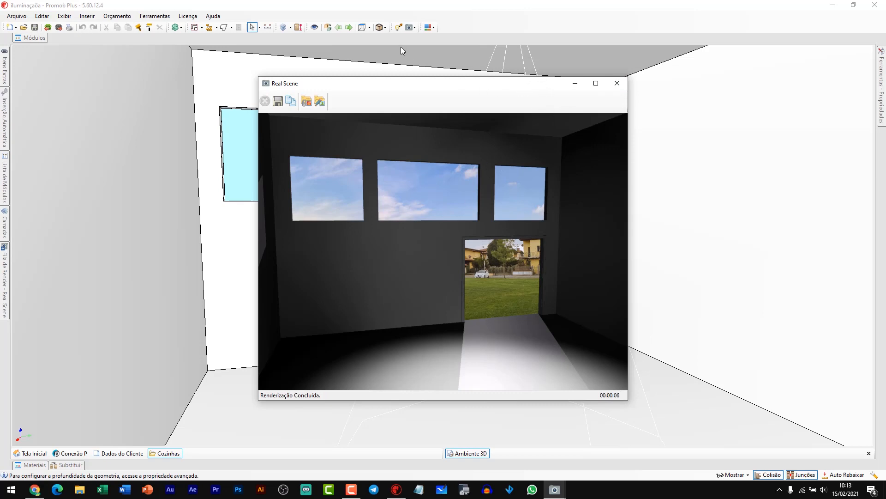
- Add four ambient lights around the central spotlight, one near each corner of the room plan
{"action": "left_click", "coordinate": [398, 27]}
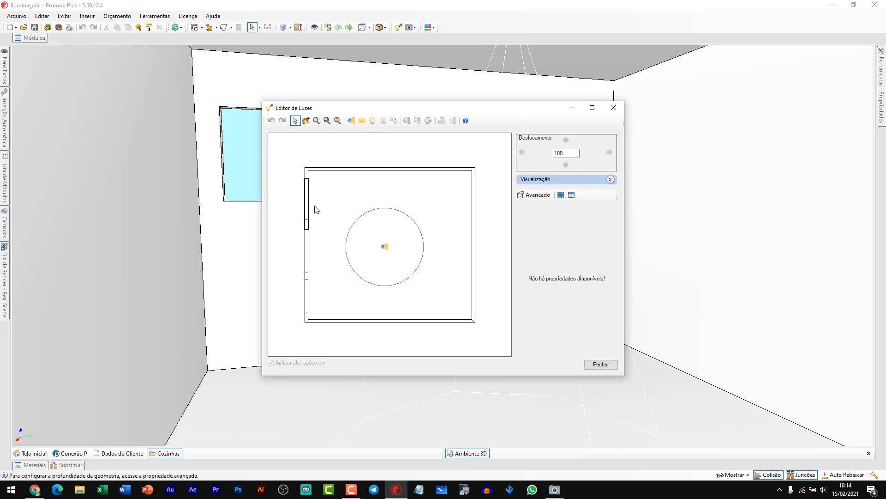
{"action": "left_click", "coordinate": [373, 122]}
{"action": "left_click", "coordinate": [331, 193]}
{"action": "left_click", "coordinate": [443, 195]}
{"action": "left_click", "coordinate": [448, 290]}
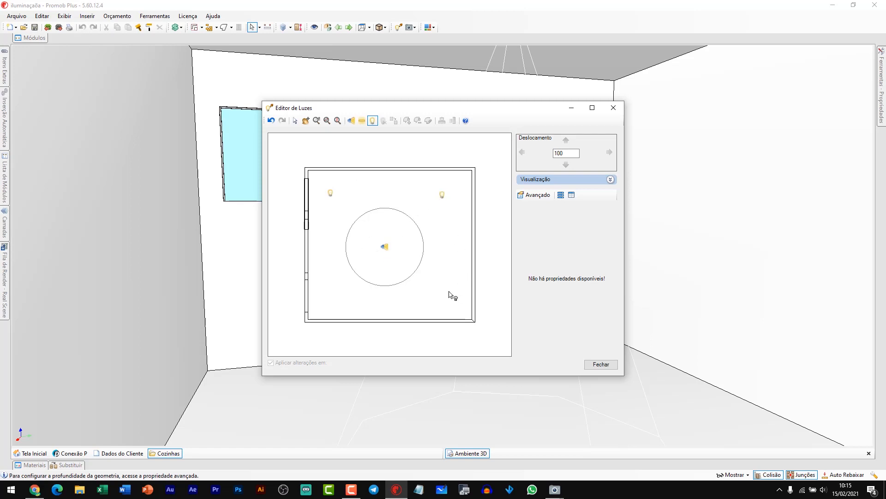
{"action": "left_click", "coordinate": [330, 290]}
{"action": "left_click", "coordinate": [326, 121]}
{"action": "left_click", "coordinate": [294, 120]}
{"action": "left_click", "coordinate": [330, 194]}
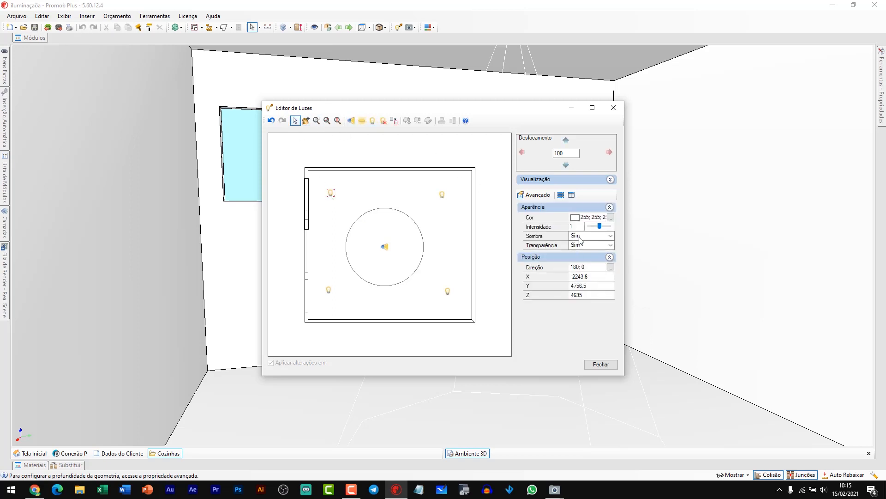
{"action": "left_click", "coordinate": [614, 108]}
- Run a Render Inicial to examine the spotlight combined with the four corner ambient lights
{"action": "left_click", "coordinate": [416, 27]}
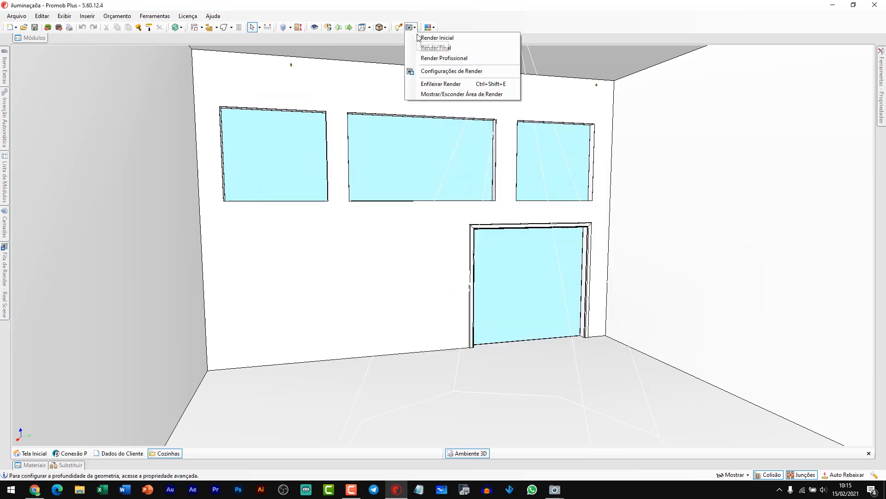
{"action": "left_click", "coordinate": [432, 34]}
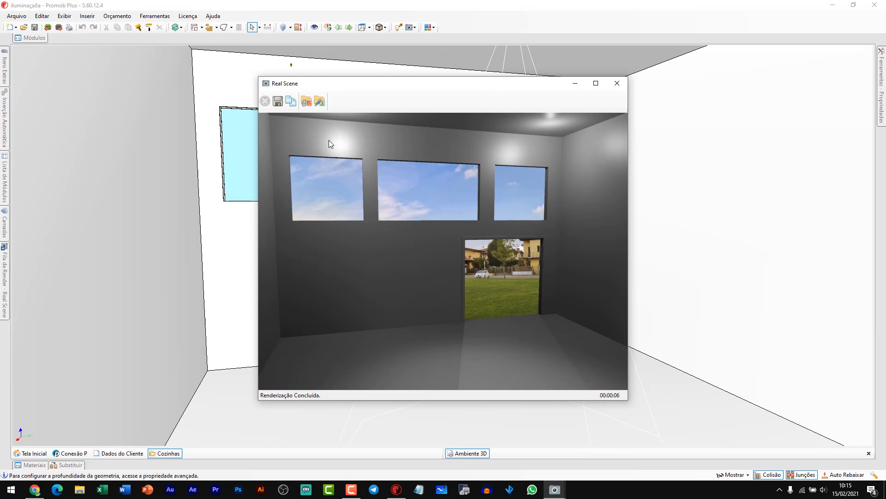
{"action": "left_click", "coordinate": [618, 84]}
- Set the intensity of all four corner ambient lights to 0.4, editing them in pairs
{"action": "left_click", "coordinate": [398, 27]}
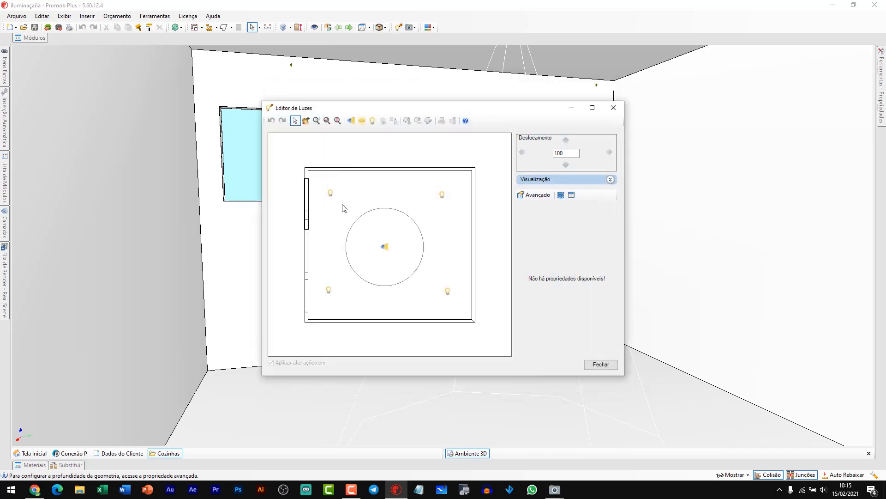
{"action": "left_click_drag", "start_coordinate": [324, 183], "coordinate": [340, 301]}
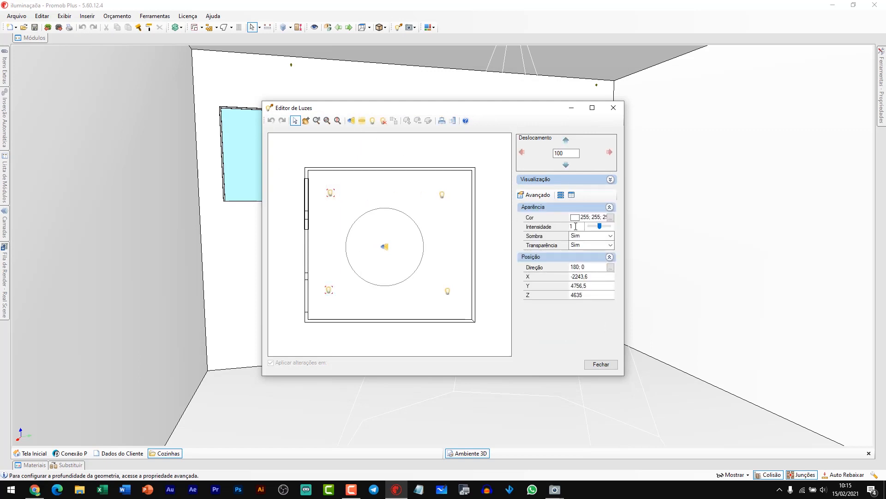
{"action": "left_click", "coordinate": [538, 226]}
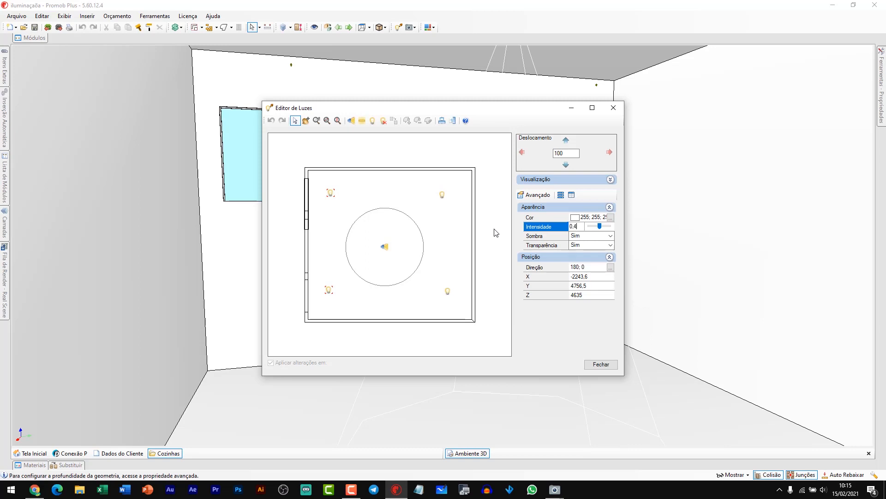
{"action": "key", "text": "Return"}
{"action": "left_click_drag", "start_coordinate": [433, 183], "coordinate": [459, 317]}
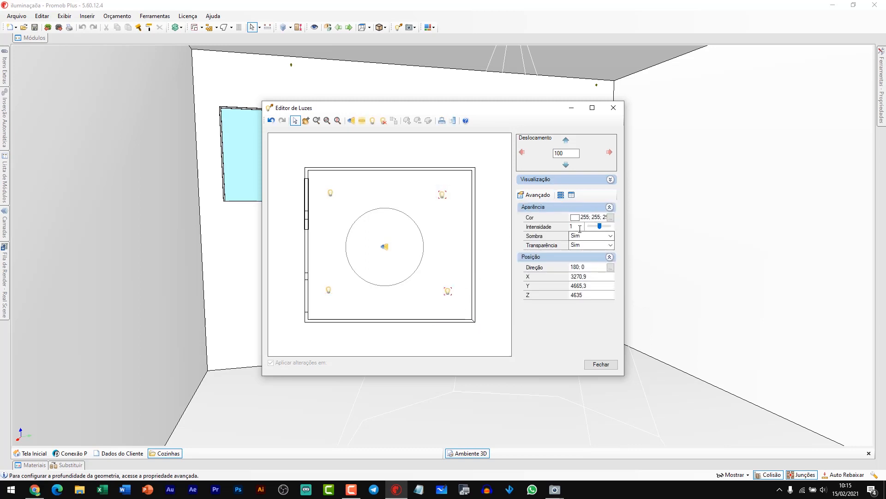
{"action": "left_click", "coordinate": [547, 228]}
{"action": "left_click", "coordinate": [579, 227]}
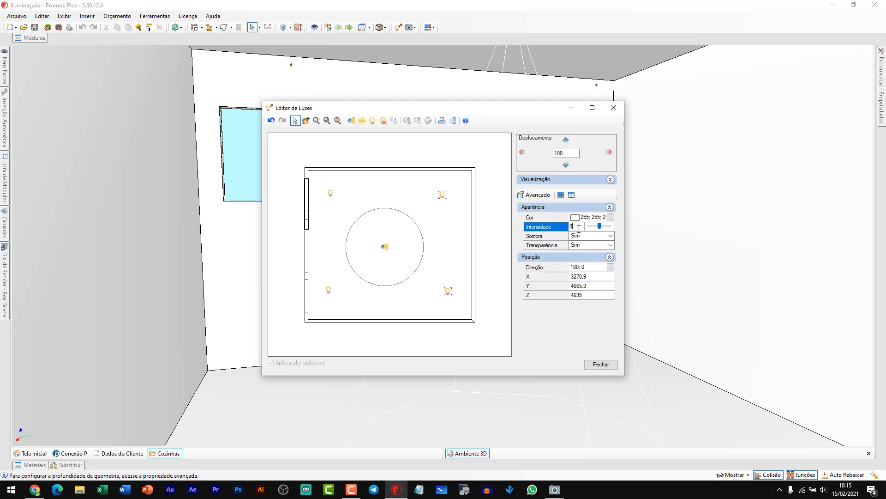
{"action": "key", "text": "Tab"}
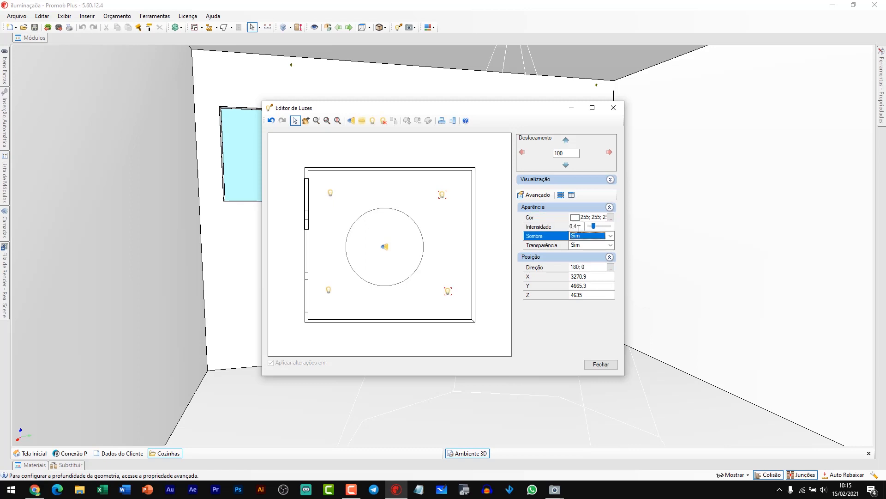
{"action": "left_click", "coordinate": [601, 365]}
- Run a Render Inicial to examine the room with the dimmed corner lights
{"action": "left_click", "coordinate": [415, 27]}
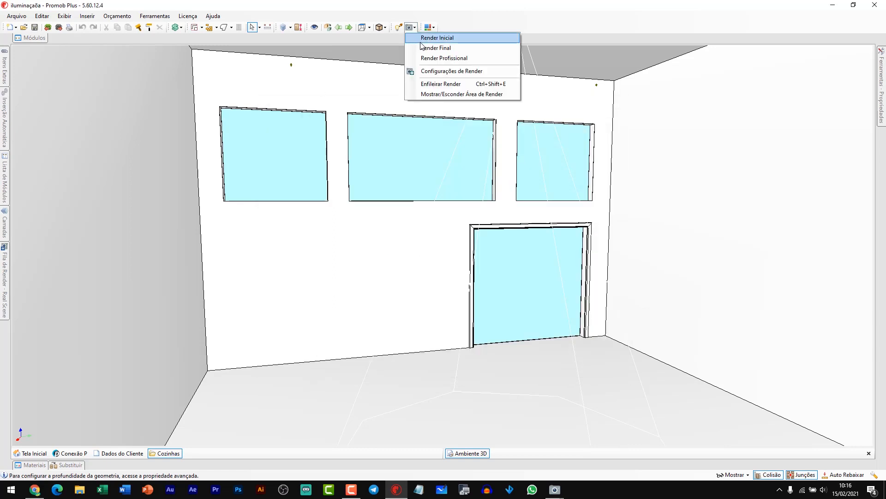
{"action": "left_click", "coordinate": [420, 37]}
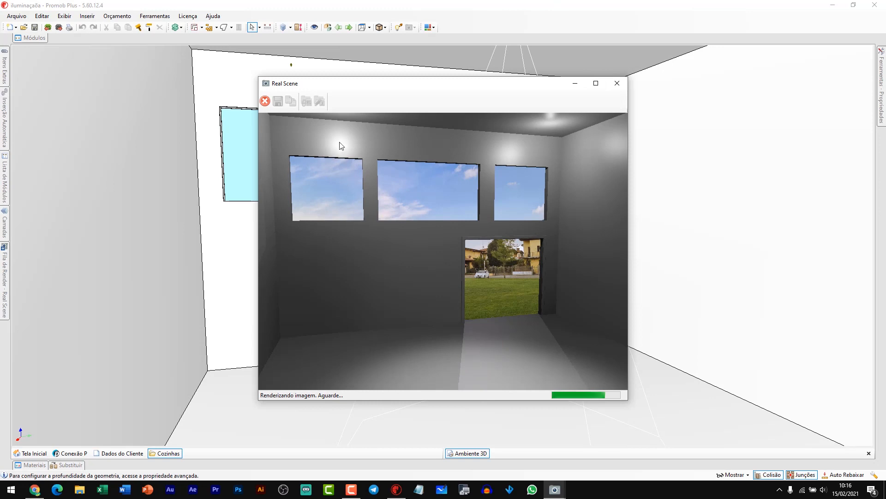
{"action": "left_click", "coordinate": [617, 83]}
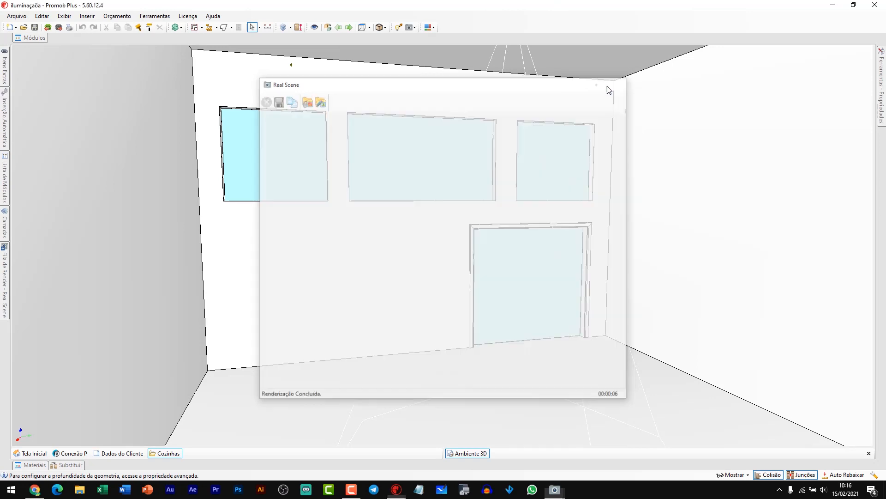
- Move the two ambient lights near the plan's left wall inward and set the intensity of all four corner lights to 0.2
{"action": "left_click", "coordinate": [398, 26]}
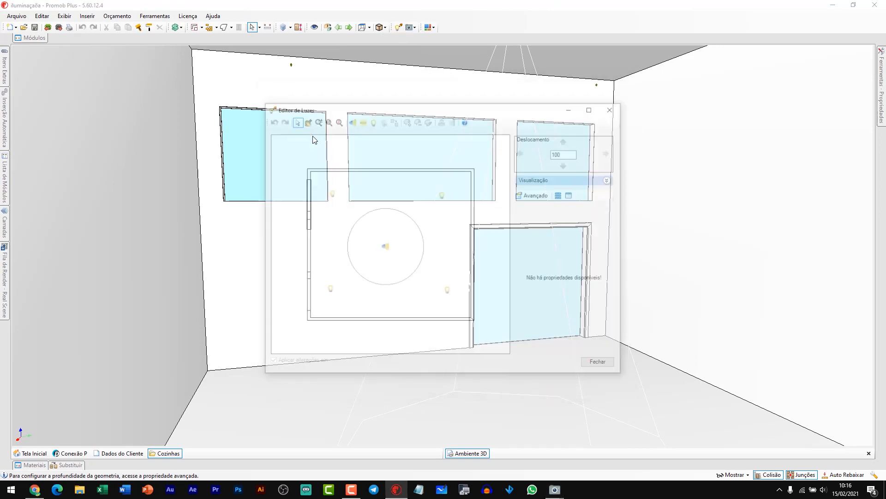
{"action": "left_click_drag", "start_coordinate": [331, 193], "coordinate": [349, 198]}
{"action": "left_click_drag", "start_coordinate": [329, 290], "coordinate": [347, 294]}
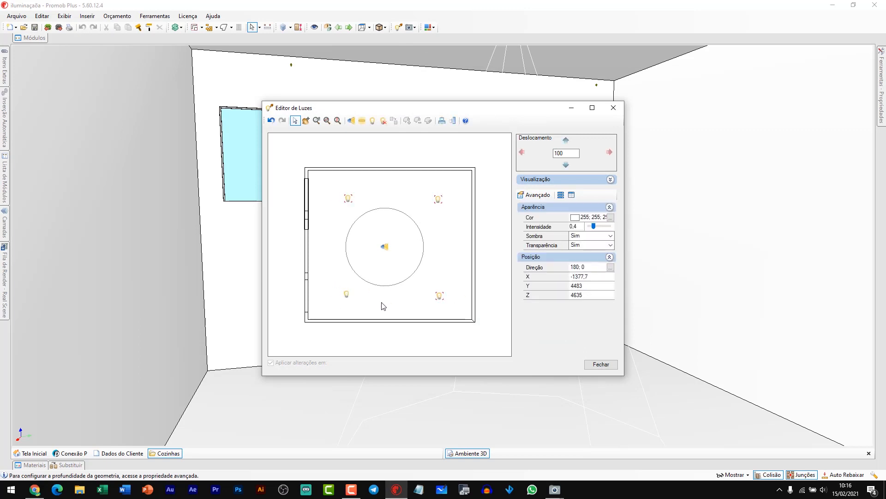
{"action": "left_click", "coordinate": [346, 296], "text": "shift"}
{"action": "left_click", "coordinate": [553, 228]}
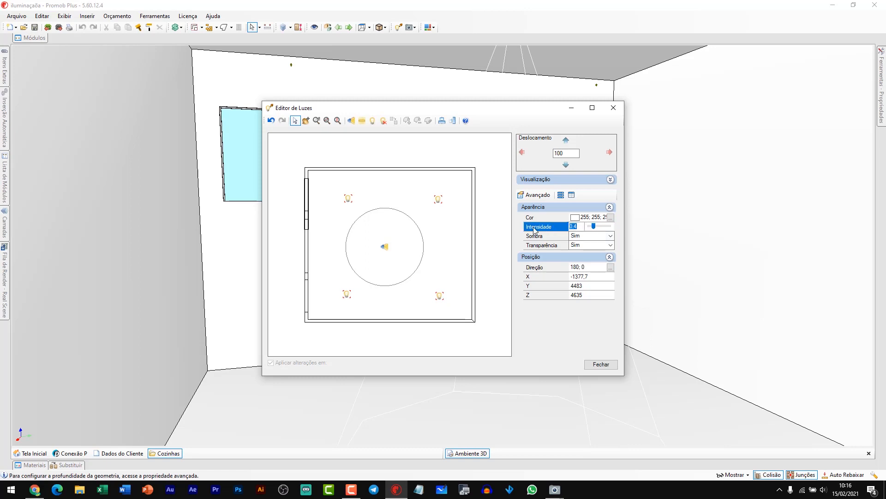
{"action": "type", "text": "0,2"}
{"action": "key", "text": "Return"}
{"action": "left_click", "coordinate": [601, 364]}
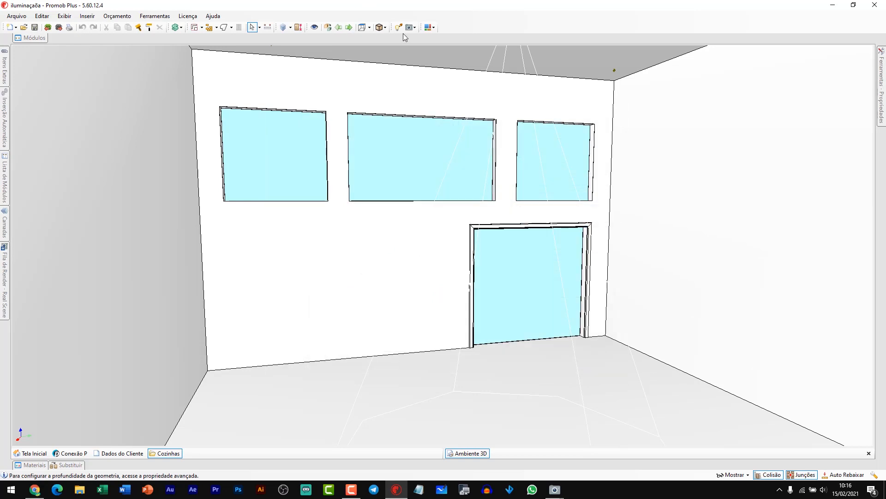
- Run a Render Inicial to examine the room with the corner lights at 0.2 intensity
{"action": "left_click", "coordinate": [414, 28]}
{"action": "left_click", "coordinate": [425, 37]}
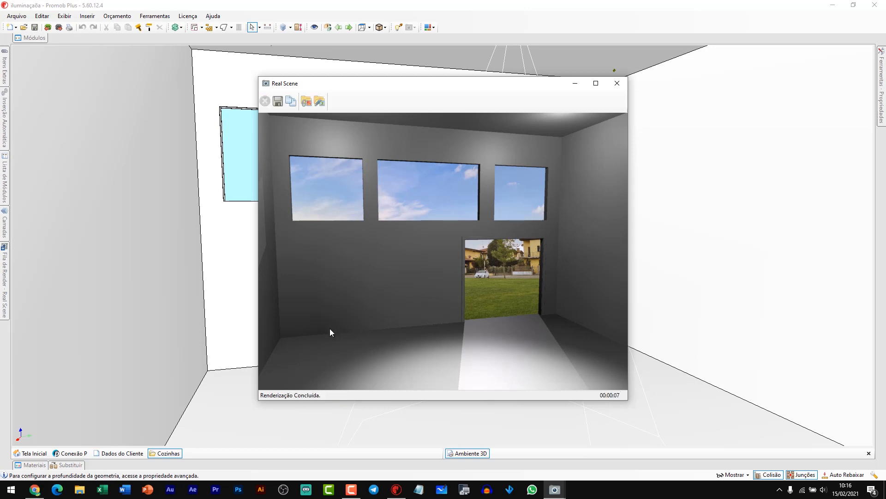
{"action": "left_click", "coordinate": [617, 83]}
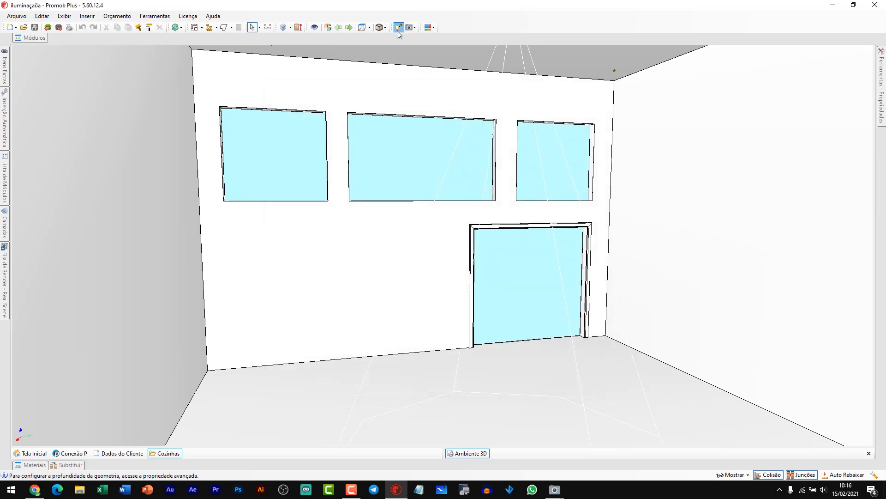
- Add two ambient lights on the right half of the room plan, one above and one below the spotlight circle
{"action": "left_click", "coordinate": [399, 27]}
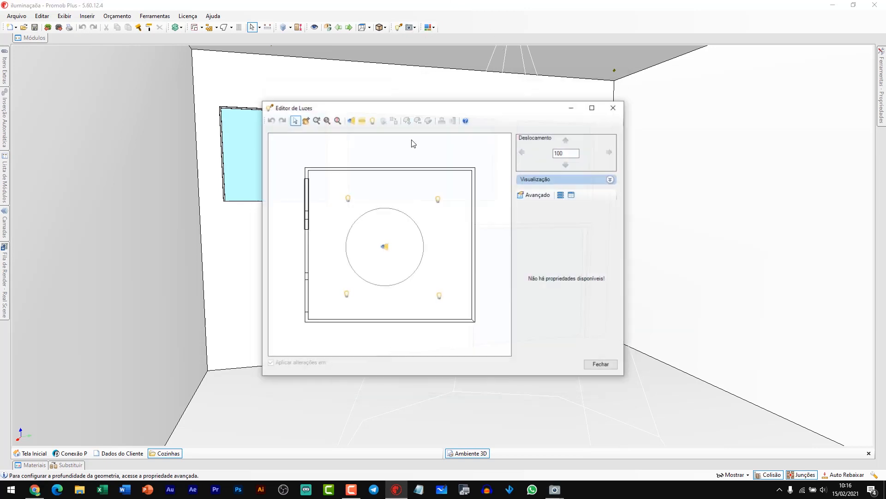
{"action": "left_click", "coordinate": [372, 120]}
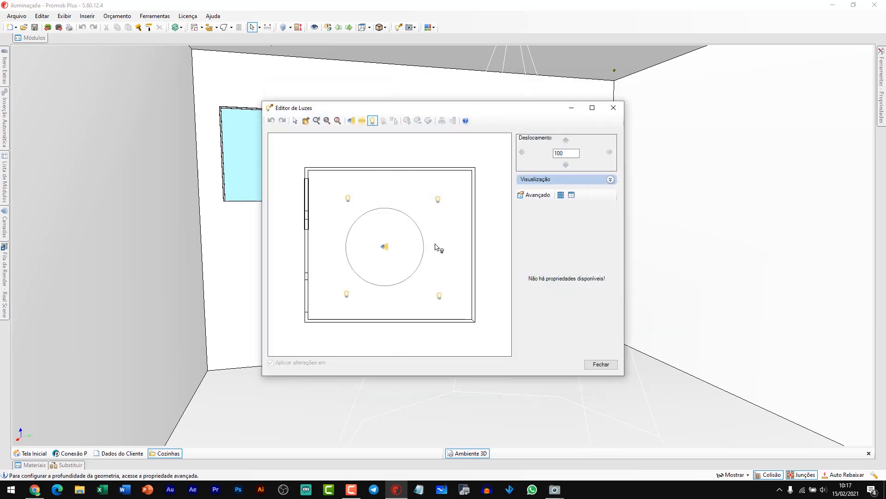
{"action": "left_click", "coordinate": [414, 293]}
{"action": "left_click", "coordinate": [404, 200]}
{"action": "left_click", "coordinate": [295, 120]}
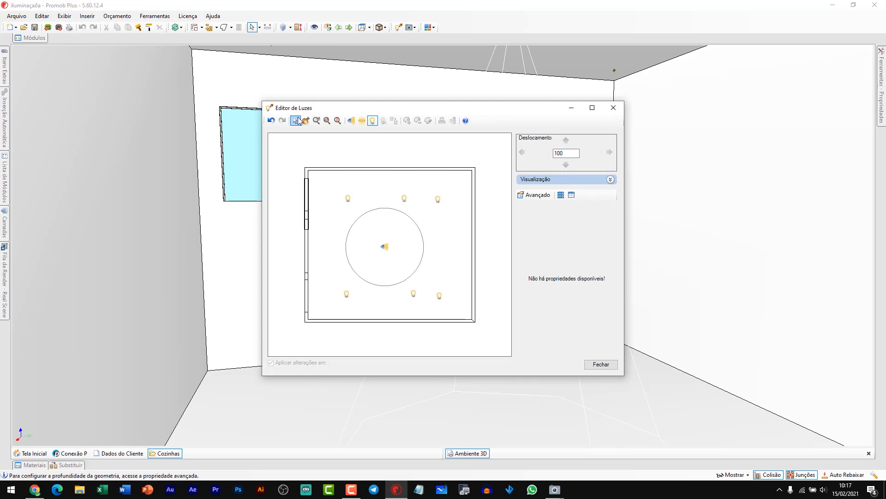
- Set the two newly added ambient lights to a Z height of 700 and an intensity of 0.3
{"action": "left_click", "coordinate": [405, 199]}
{"action": "left_click", "coordinate": [413, 293], "text": "ctrl"}
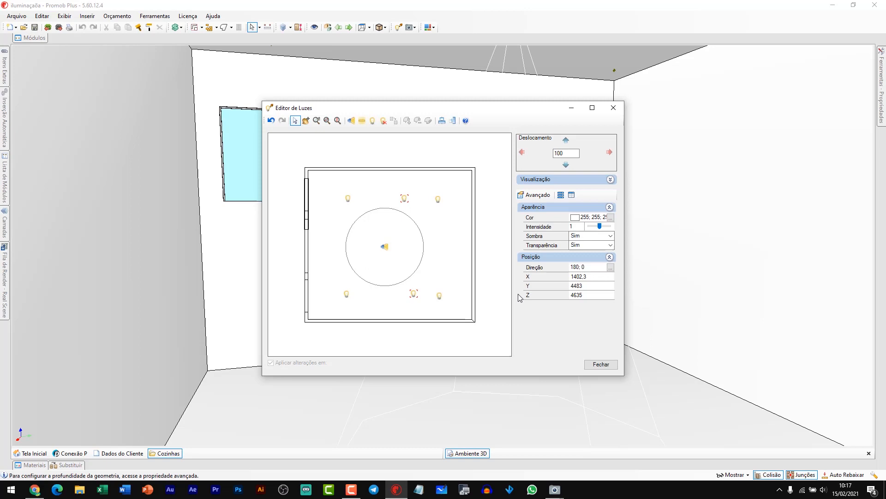
{"action": "left_click", "coordinate": [589, 295]}
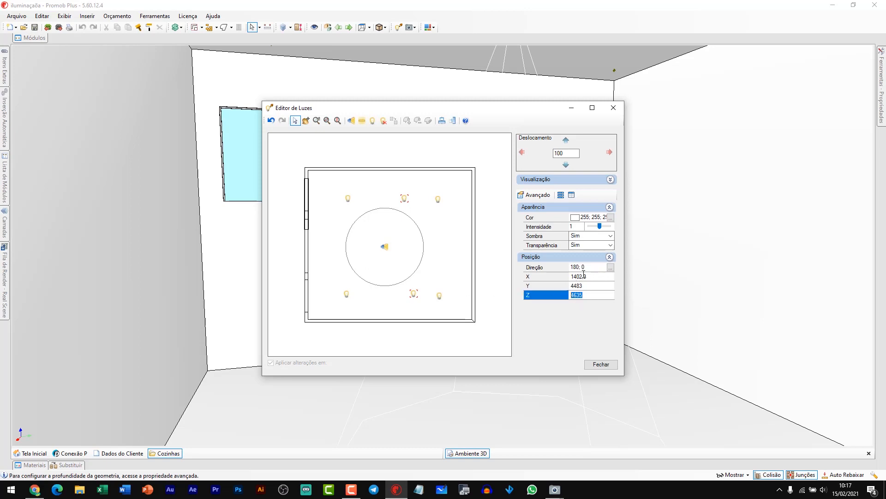
{"action": "type", "text": "700"}
{"action": "key", "text": "Tab"}
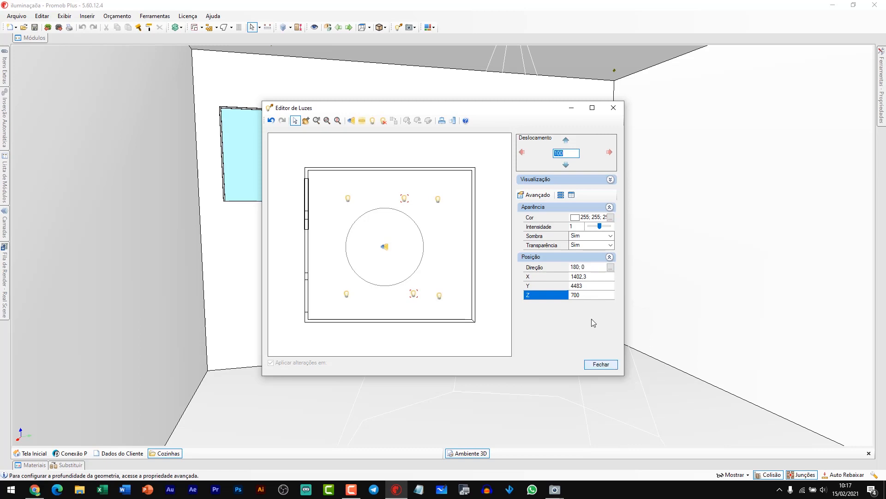
{"action": "left_click", "coordinate": [580, 226]}
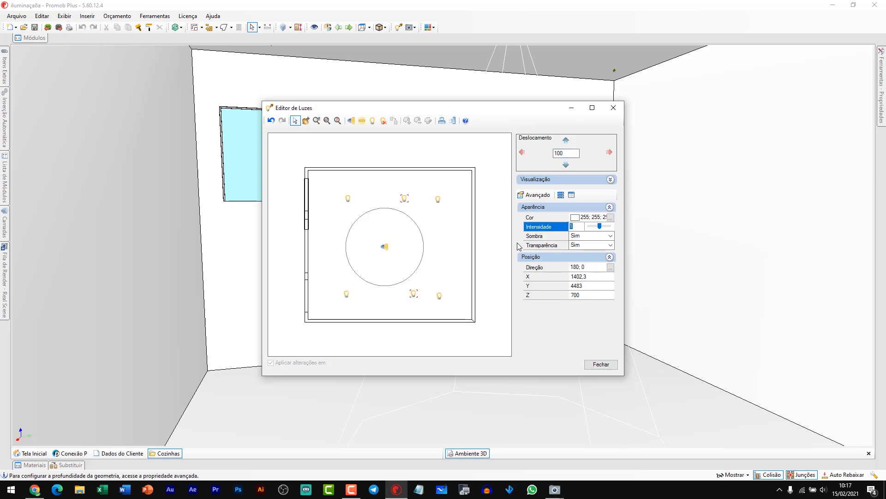
{"action": "type", "text": "0,3"}
{"action": "key", "text": "Tab"}
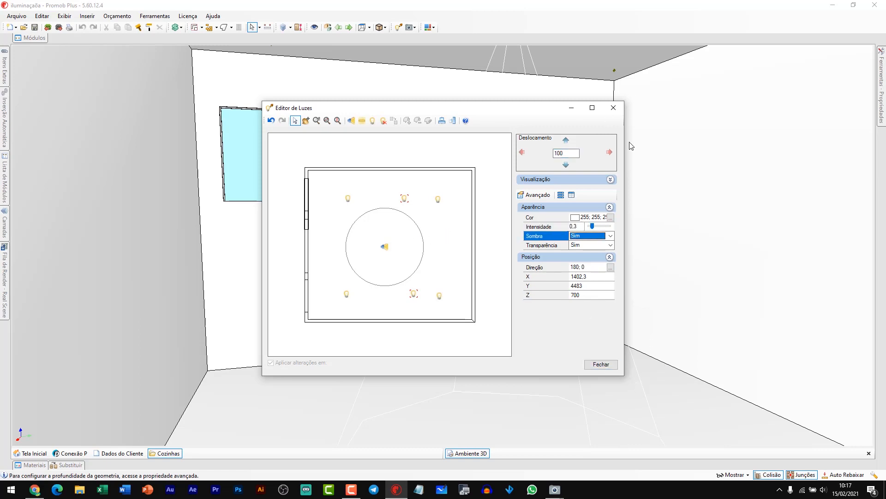
{"action": "left_click", "coordinate": [602, 364]}
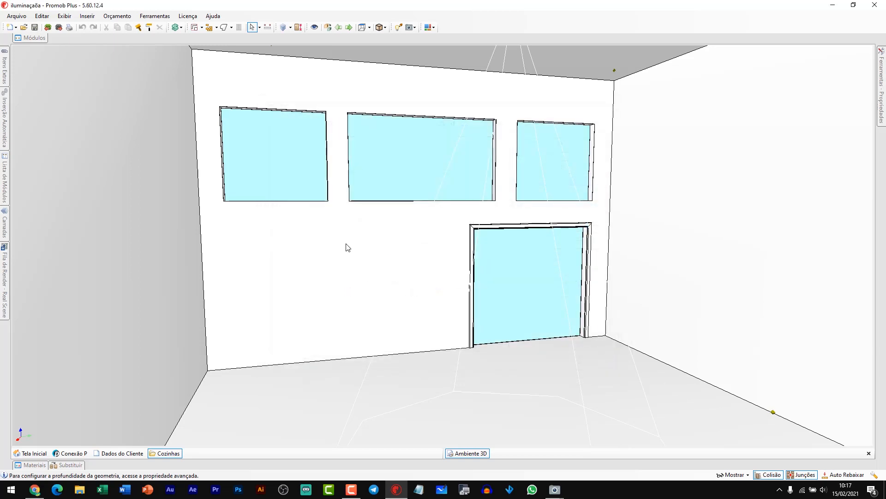
- Run a Render Inicial showing more of the floor to examine the effect of the two low ambient lights
{"action": "middle_click_drag", "start_coordinate": [451, 303], "coordinate": [434, 266]}
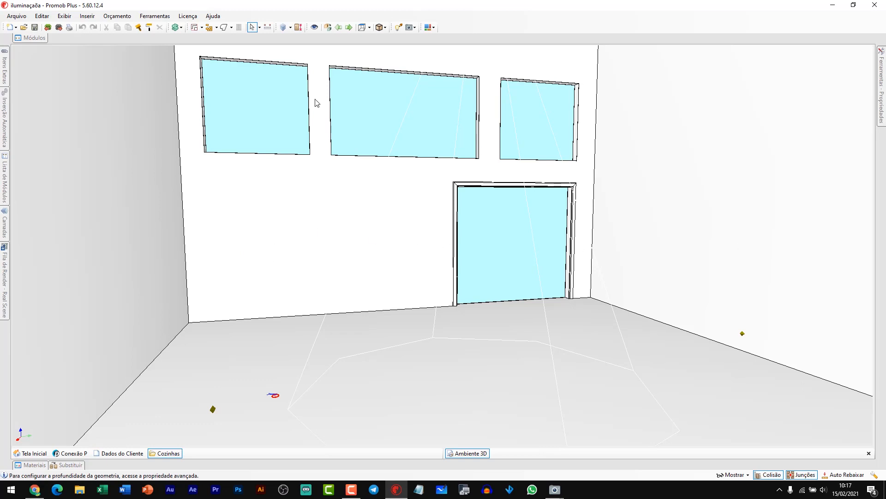
{"action": "left_click", "coordinate": [401, 28]}
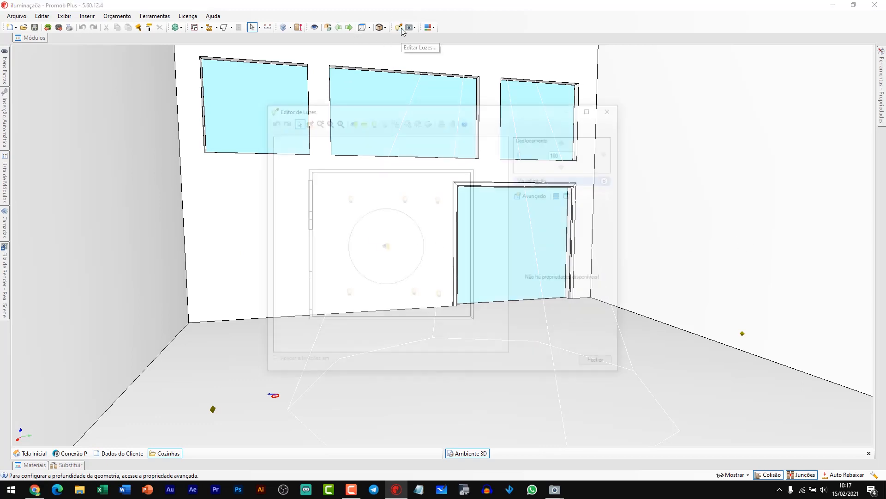
{"action": "left_click", "coordinate": [615, 103]}
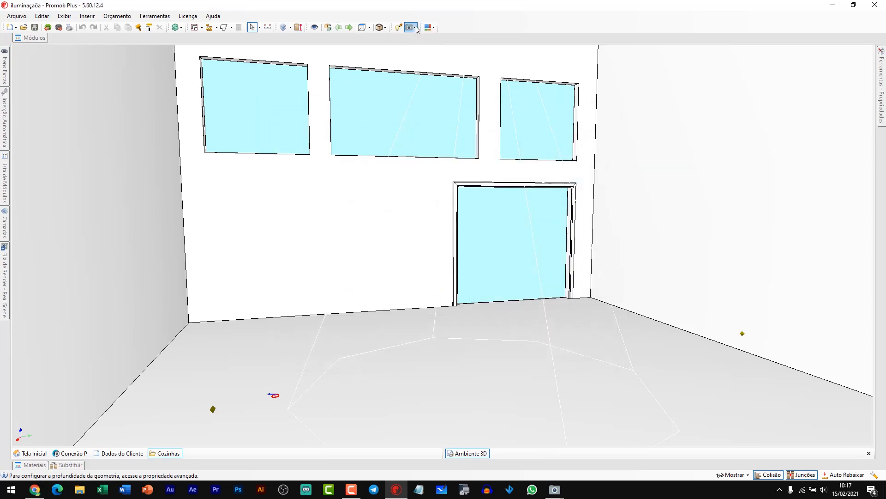
{"action": "left_click", "coordinate": [427, 28]}
{"action": "left_click", "coordinate": [429, 35]}
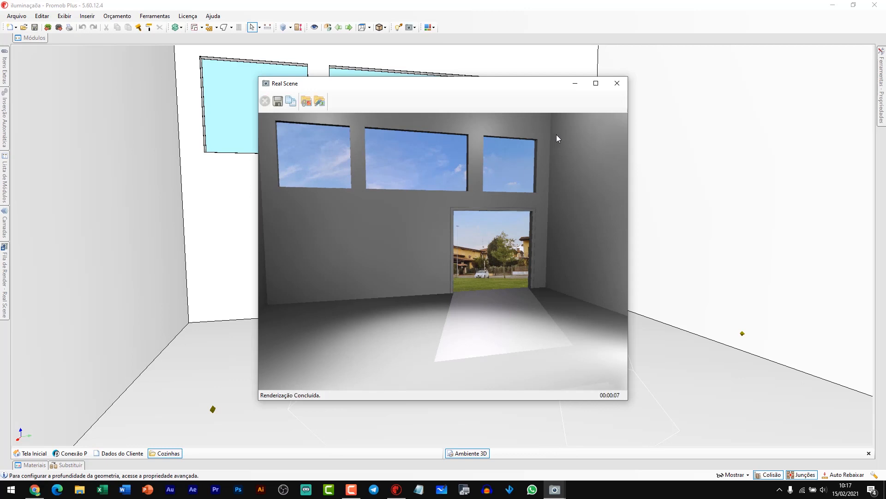
{"action": "left_click", "coordinate": [617, 85]}
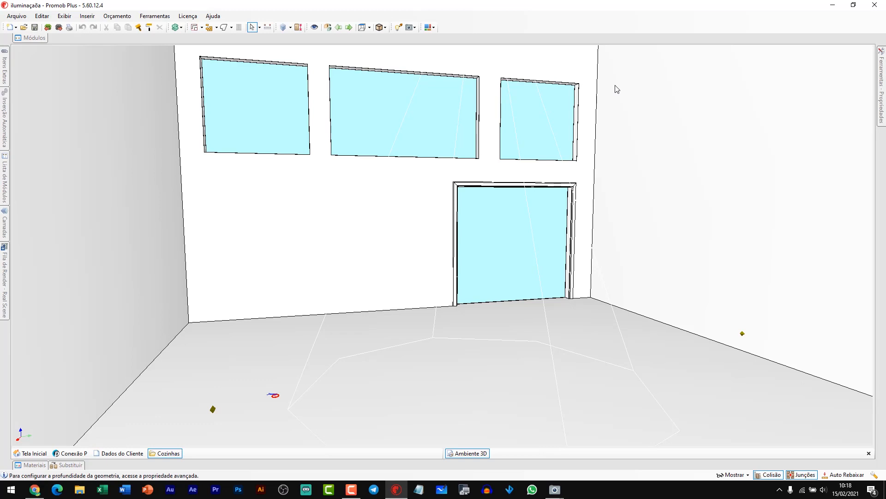
- Enable the Controle de luz effect in the render settings and check the state of the other light effects
{"action": "left_click", "coordinate": [411, 28]}
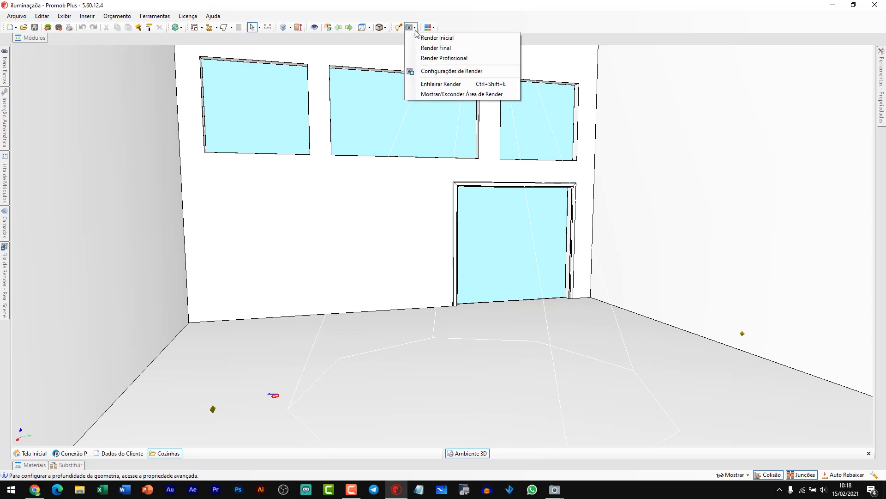
{"action": "left_click", "coordinate": [451, 71]}
{"action": "left_click", "coordinate": [597, 296]}
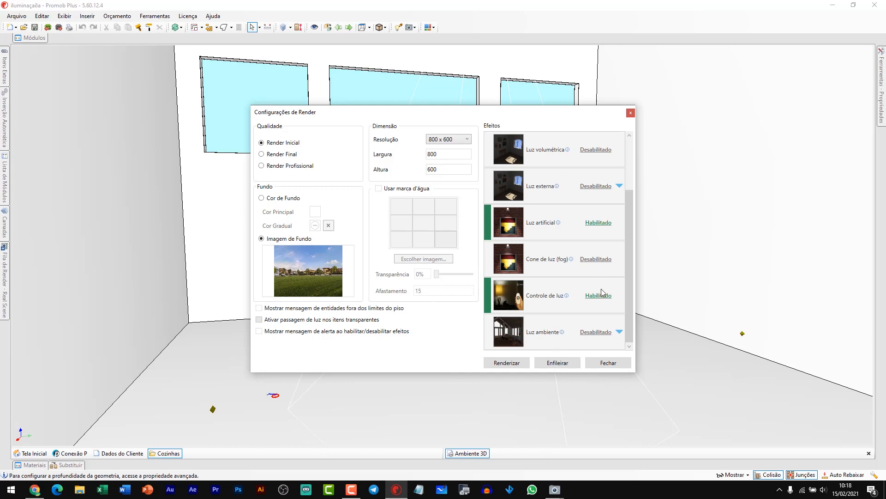
{"action": "scroll", "coordinate": [608, 260], "scroll_direction": "up", "scroll_amount": 2}
{"action": "scroll", "coordinate": [607, 261], "scroll_direction": "up", "scroll_amount": 1}
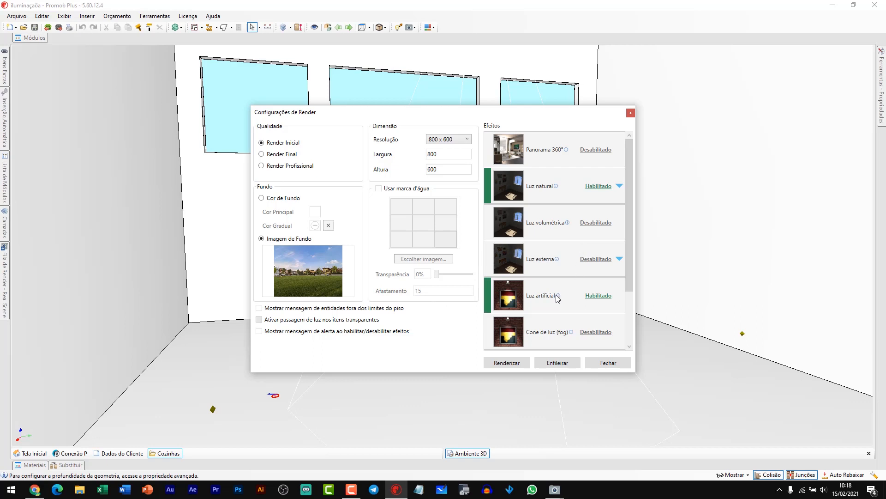
{"action": "mouse_move", "coordinate": [560, 298]}
{"action": "left_click", "coordinate": [631, 113]}
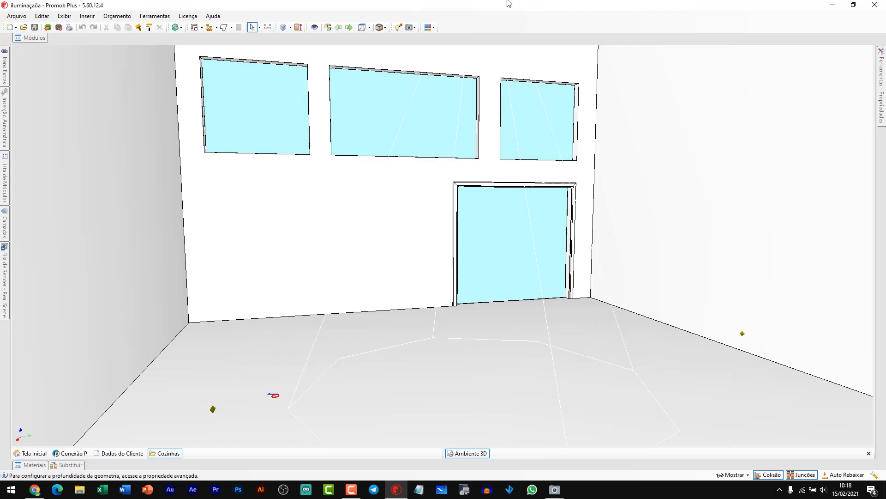
- Run a Render Inicial with Controle de luz enabled and move the result window aside for comparison
{"action": "left_click", "coordinate": [415, 29]}
{"action": "left_click", "coordinate": [423, 38]}
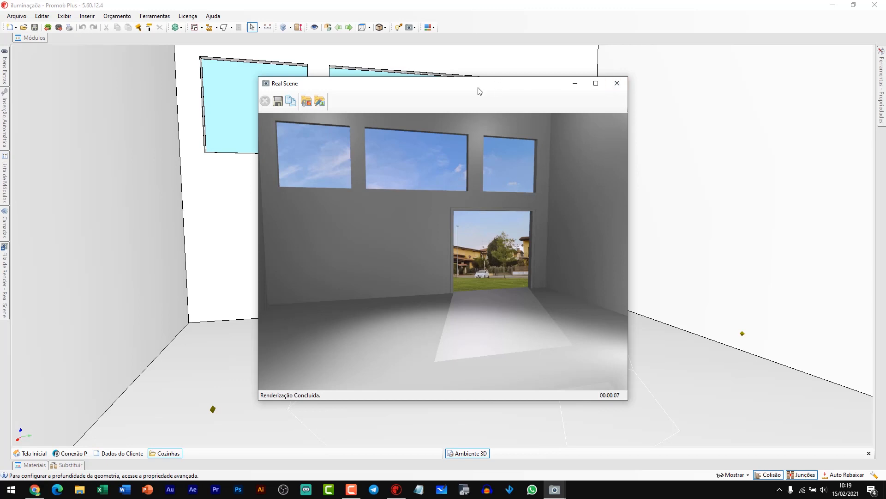
{"action": "left_click_drag", "start_coordinate": [480, 89], "coordinate": [257, 98]}
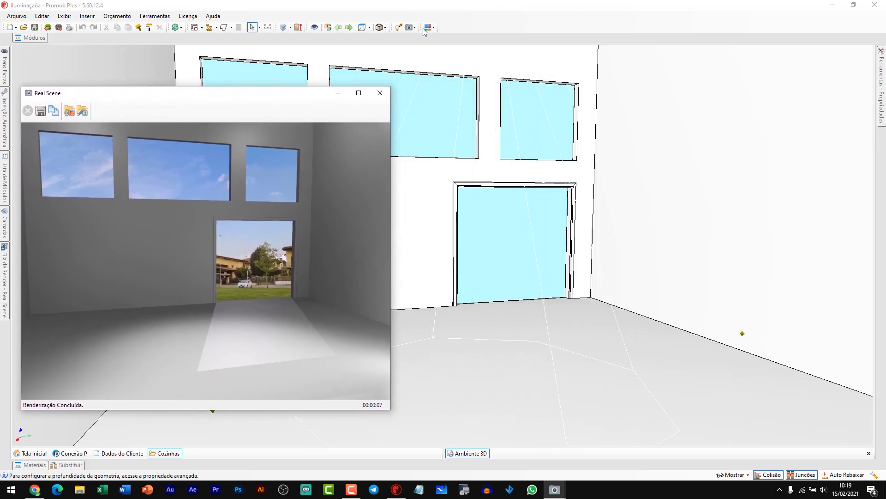
- Disable the Luz artificial effect in the render settings and start a Render Inicial with Luz natural still enabled
{"action": "left_click", "coordinate": [415, 29]}
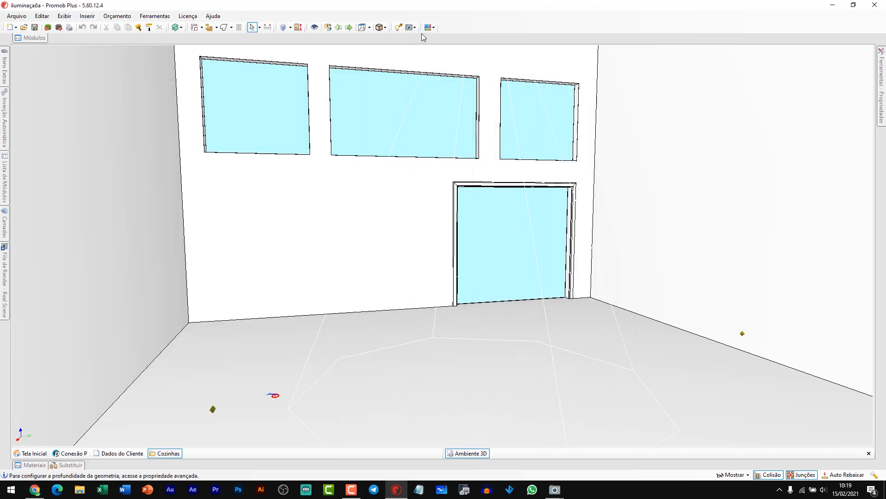
{"action": "left_click", "coordinate": [415, 28]}
{"action": "left_click", "coordinate": [452, 71]}
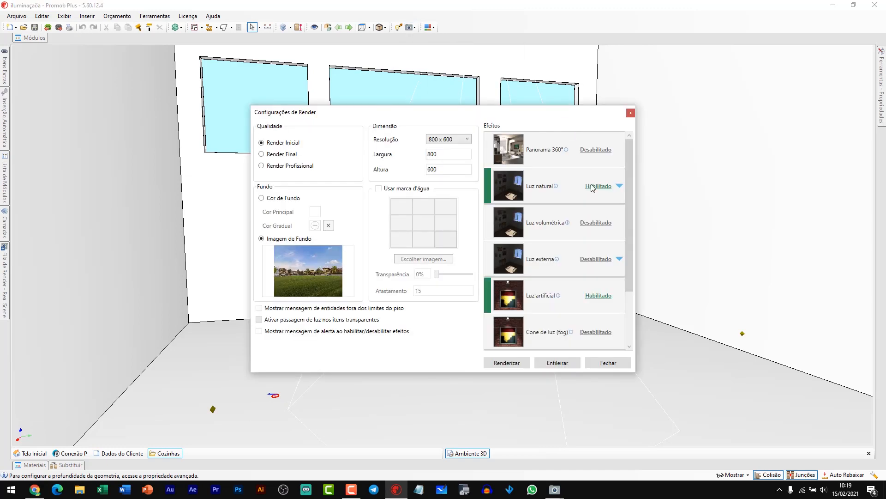
{"action": "left_click", "coordinate": [598, 295]}
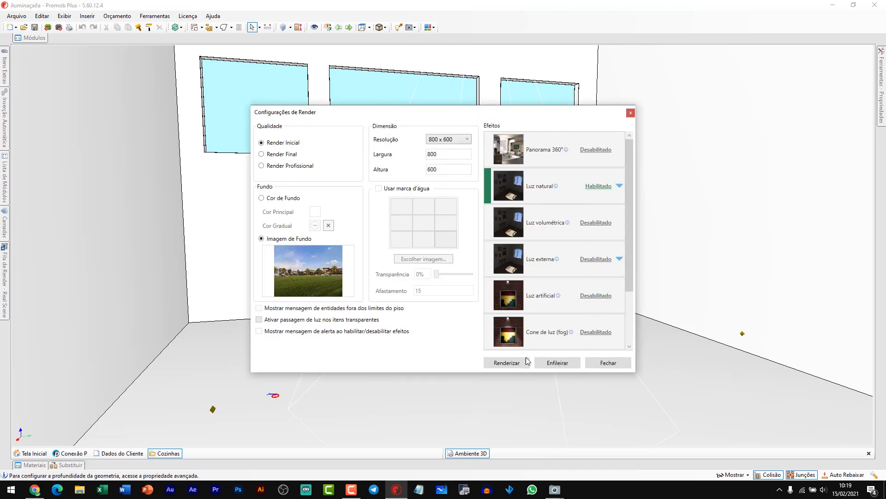
{"action": "left_click", "coordinate": [505, 363]}
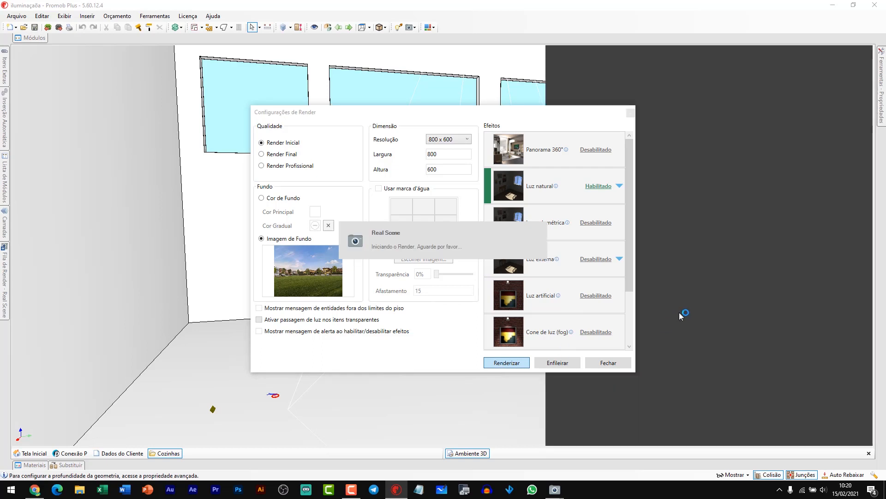